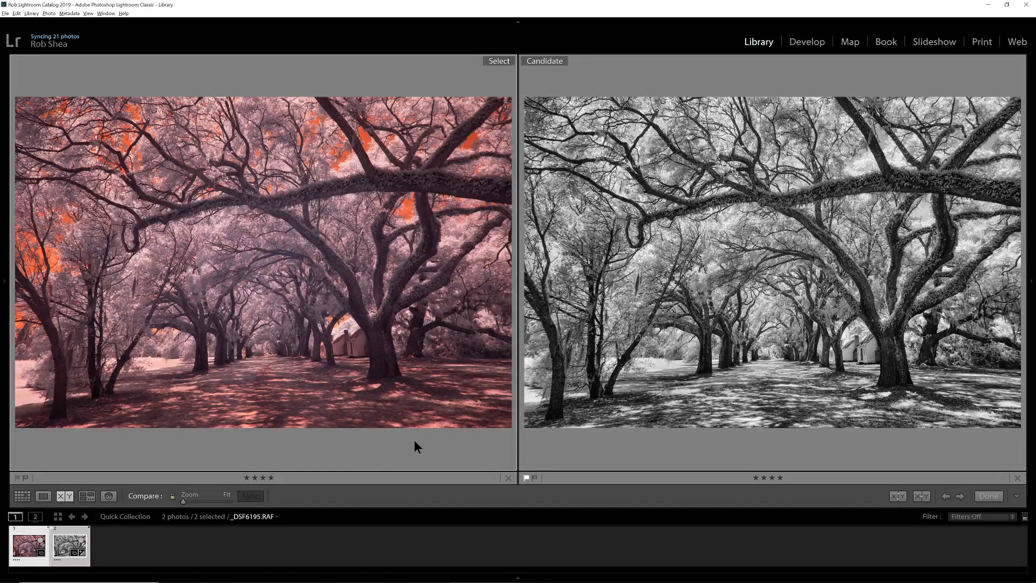
Step: Switch from the Library compare view to the Develop module for the infrared photo _DSF6195.RAF
{"action": "key", "text": "d"}
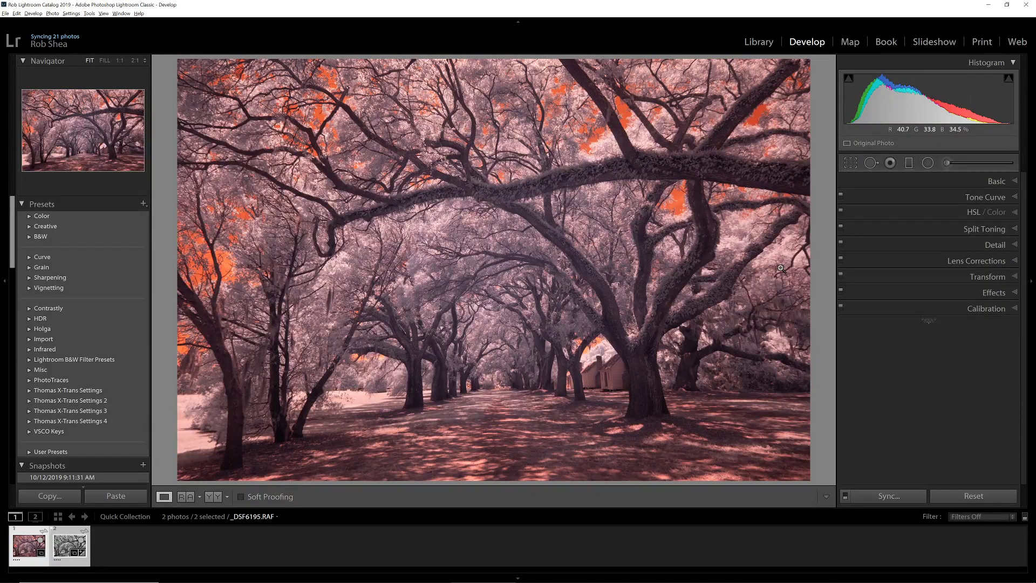
Step: In the Basic panel's Profile Browser, apply the Camera Matching ACROS+Ye Filter profile
{"action": "left_click", "coordinate": [996, 182]}
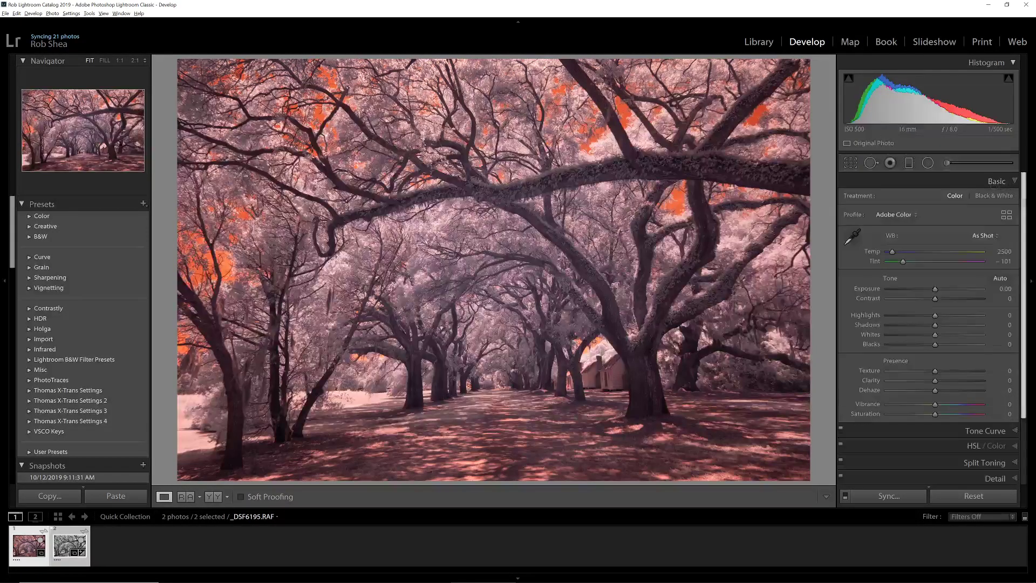
{"action": "left_click", "coordinate": [1007, 214]}
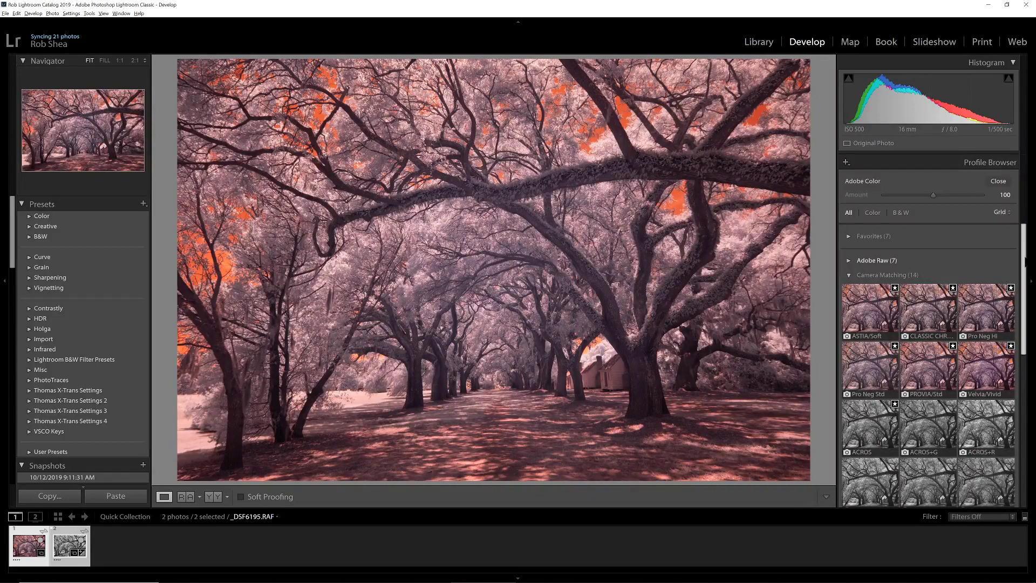
{"action": "scroll", "coordinate": [928, 366], "scroll_direction": "down", "scroll_amount": 4}
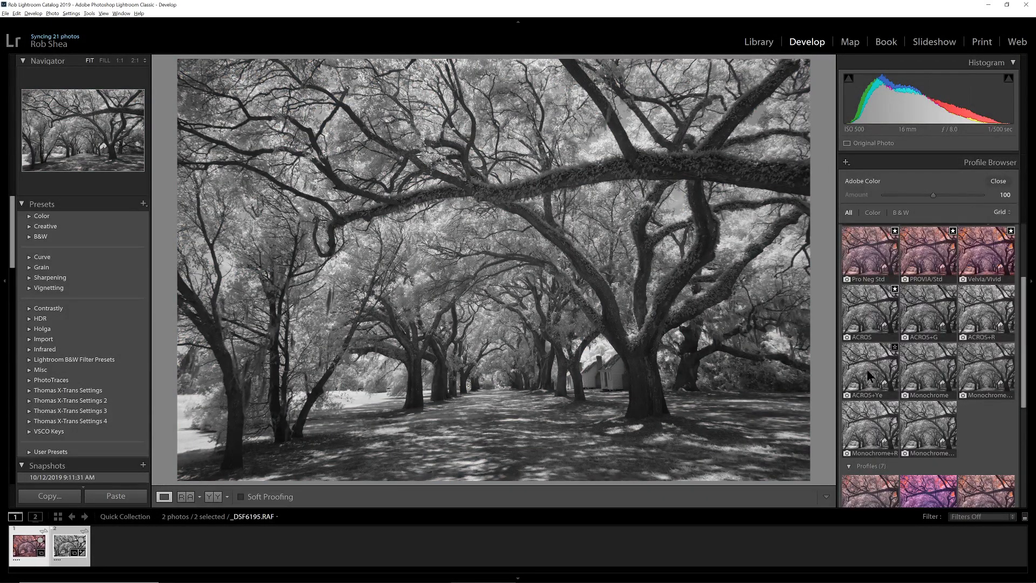
{"action": "left_click", "coordinate": [867, 373]}
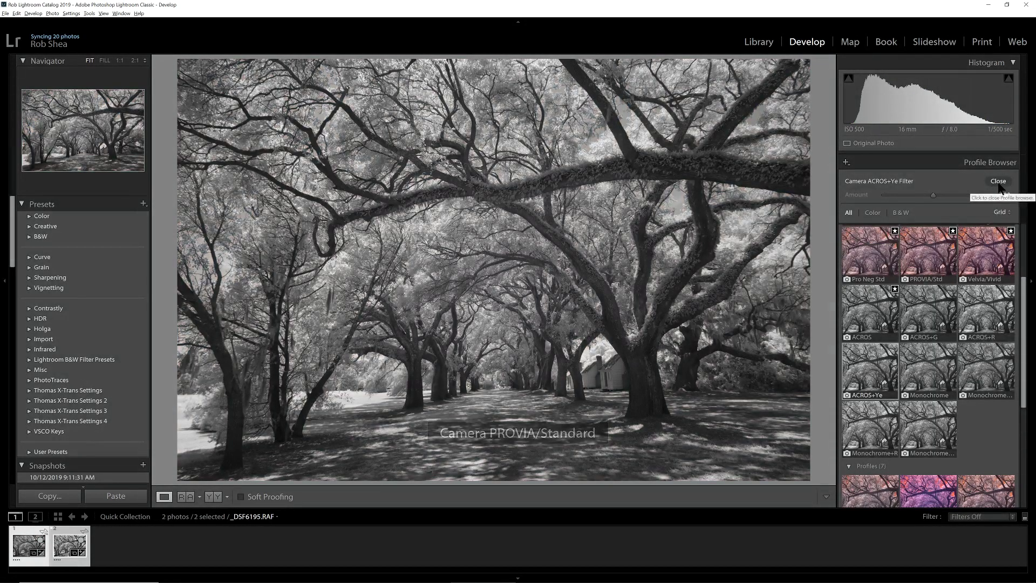
Step: In the Detail panel, set Sharpening Amount to 0 and Color noise reduction to 0
{"action": "left_click", "coordinate": [998, 182]}
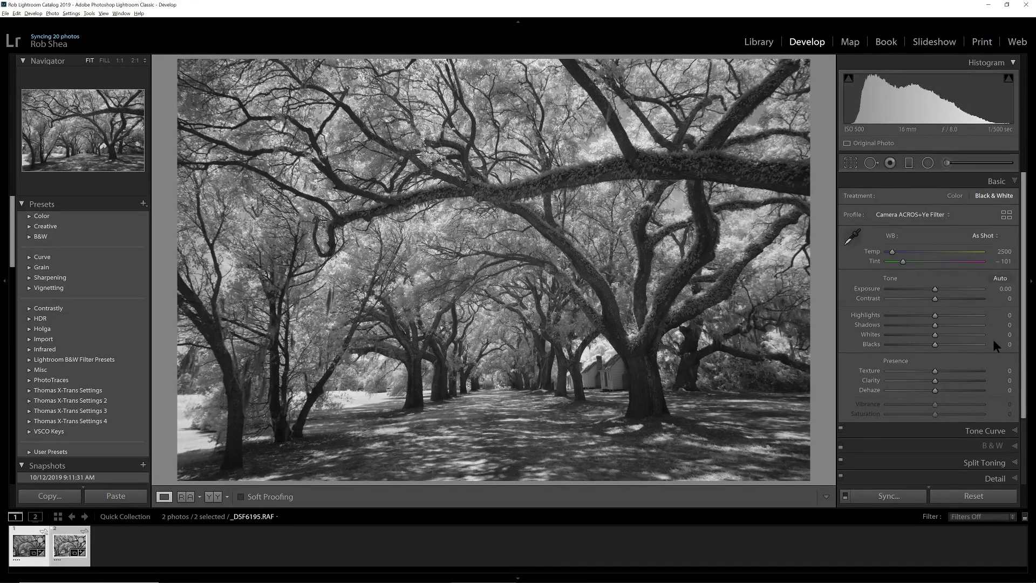
{"action": "scroll", "coordinate": [1009, 371], "scroll_direction": "down", "scroll_amount": 3}
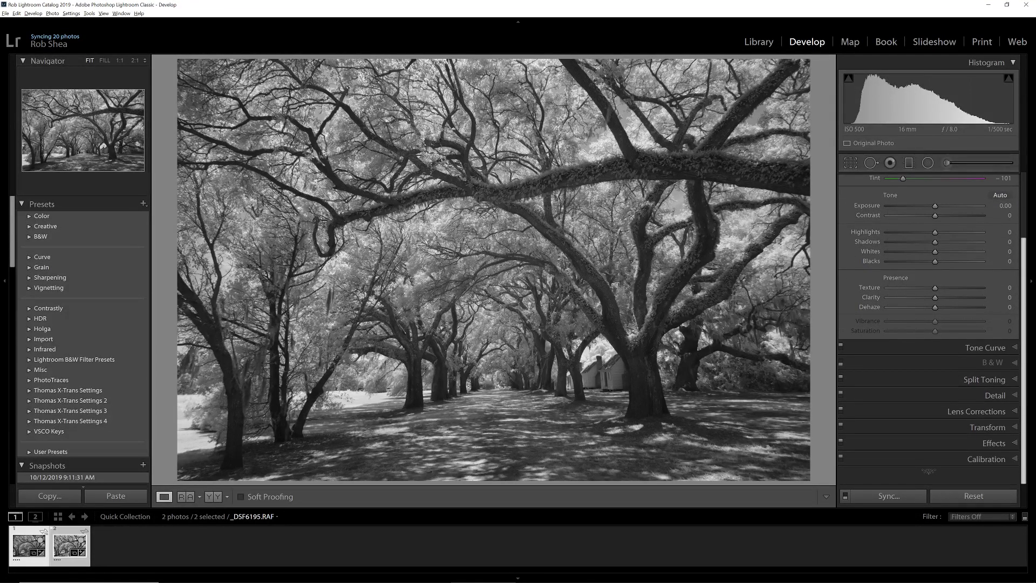
{"action": "left_click", "coordinate": [994, 396]}
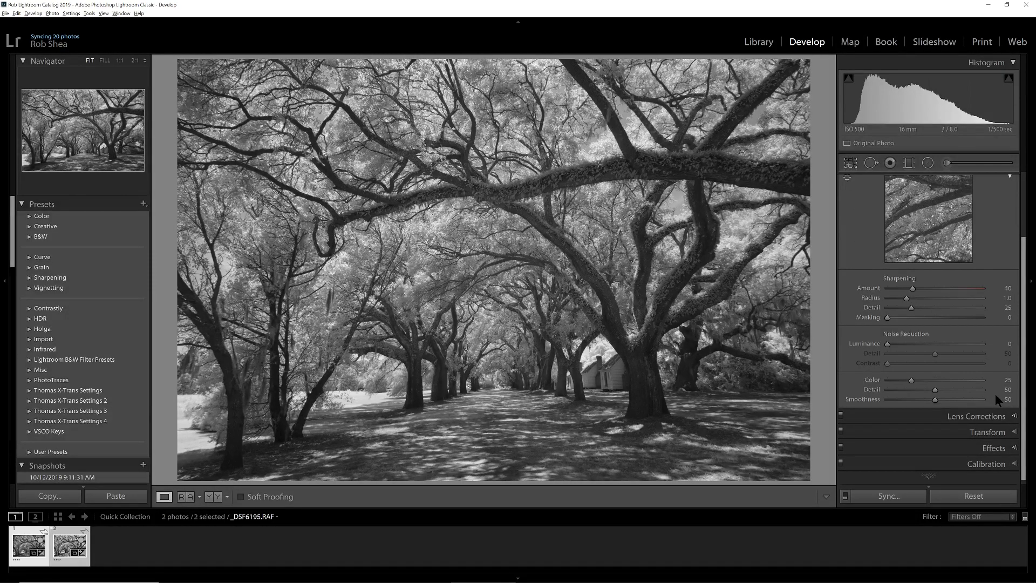
{"action": "left_click_drag", "start_coordinate": [913, 289], "coordinate": [859, 295]}
{"action": "left_click_drag", "start_coordinate": [913, 380], "coordinate": [878, 387]}
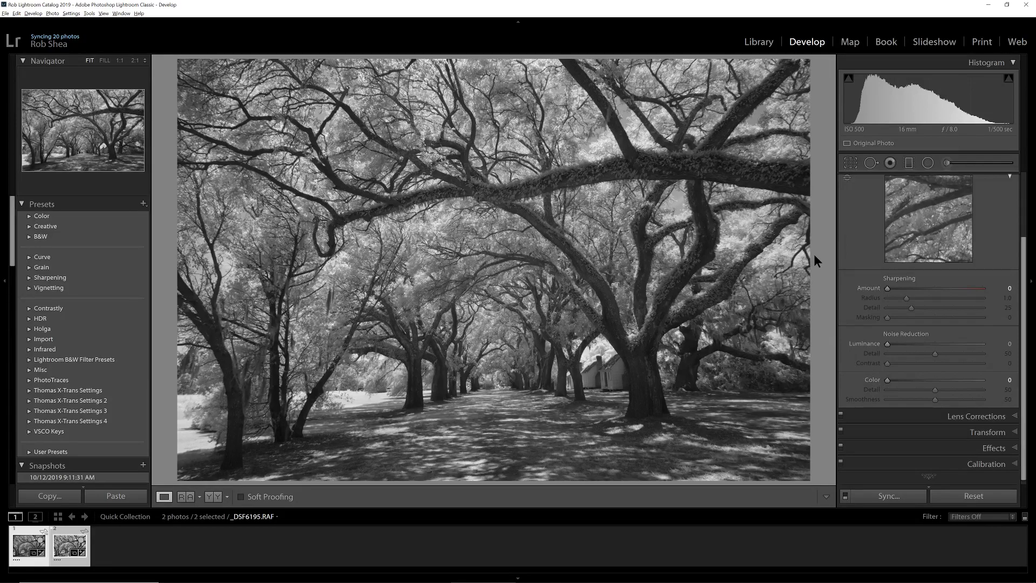
Step: Rotate the photo to 1.53° with Crop & Straighten and apply the crop
{"action": "key", "text": "r"}
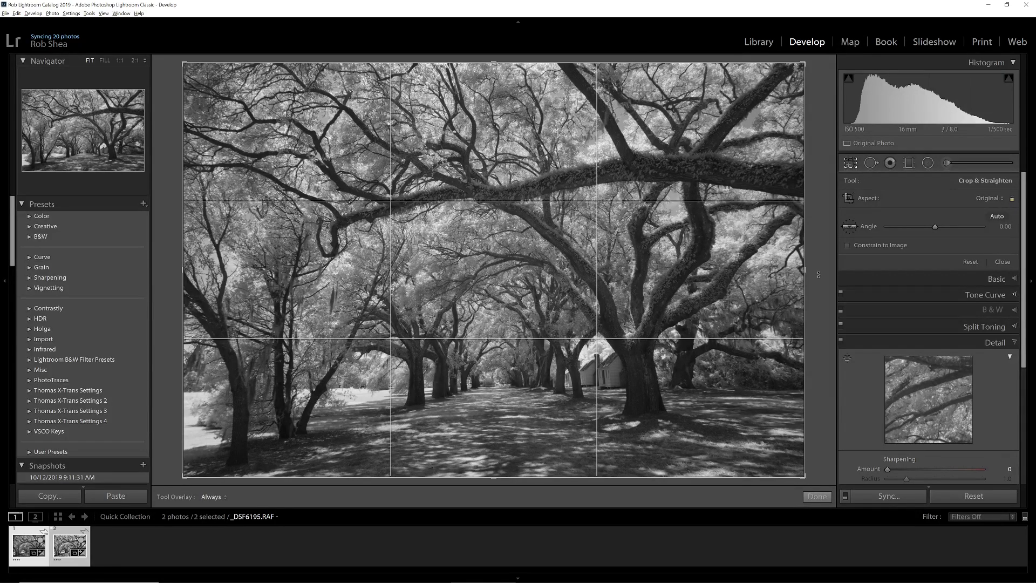
{"action": "left_click_drag", "start_coordinate": [819, 275], "coordinate": [815, 283]}
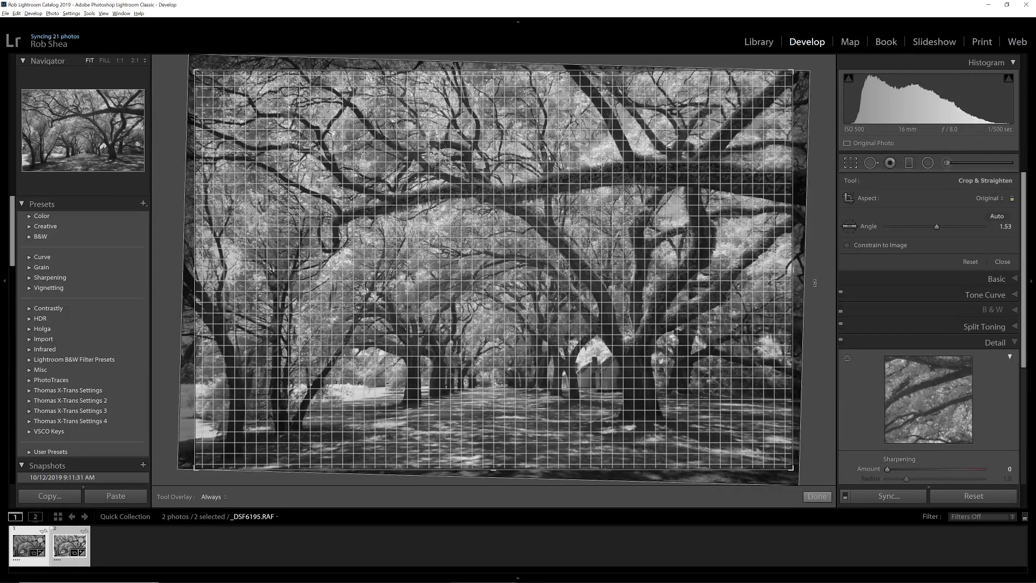
{"action": "left_click_drag", "start_coordinate": [815, 283], "coordinate": [815, 282]}
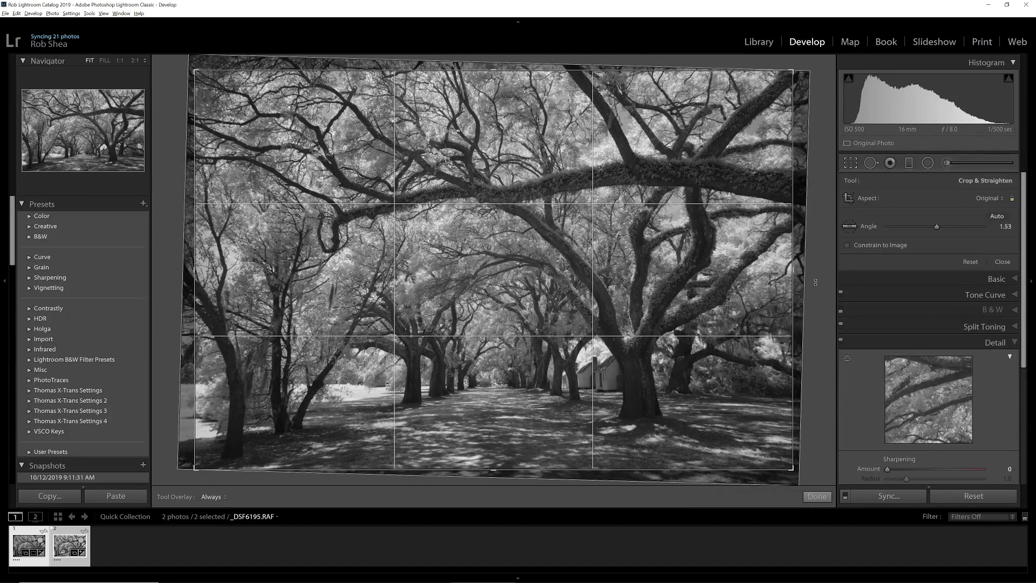
{"action": "left_click", "coordinate": [817, 497]}
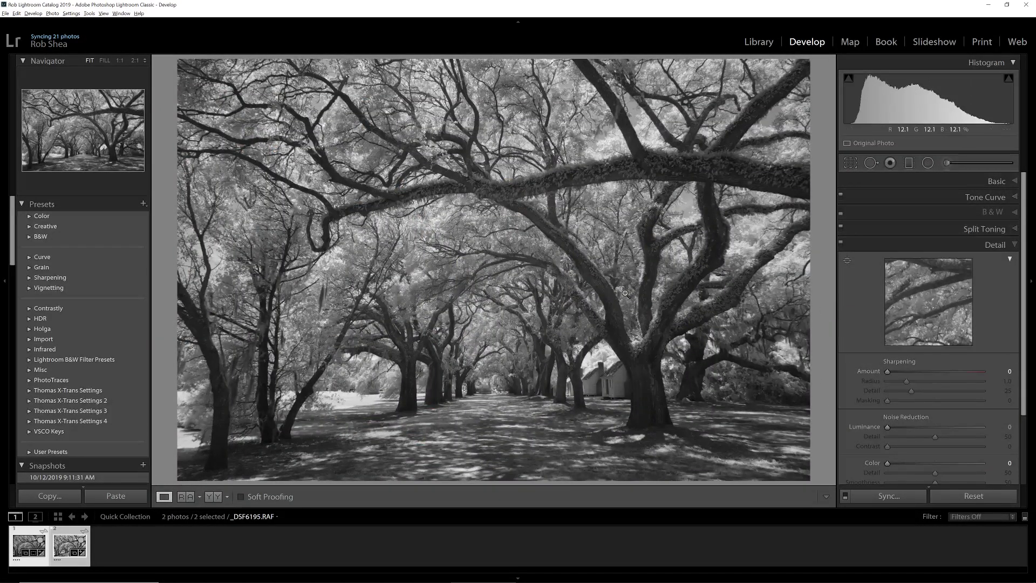
Step: Edit a copy of the photo with Lightroom adjustments in Silver Efex Pro 2
{"action": "right_click", "coordinate": [512, 267]}
{"action": "mouse_move", "coordinate": [575, 329]}
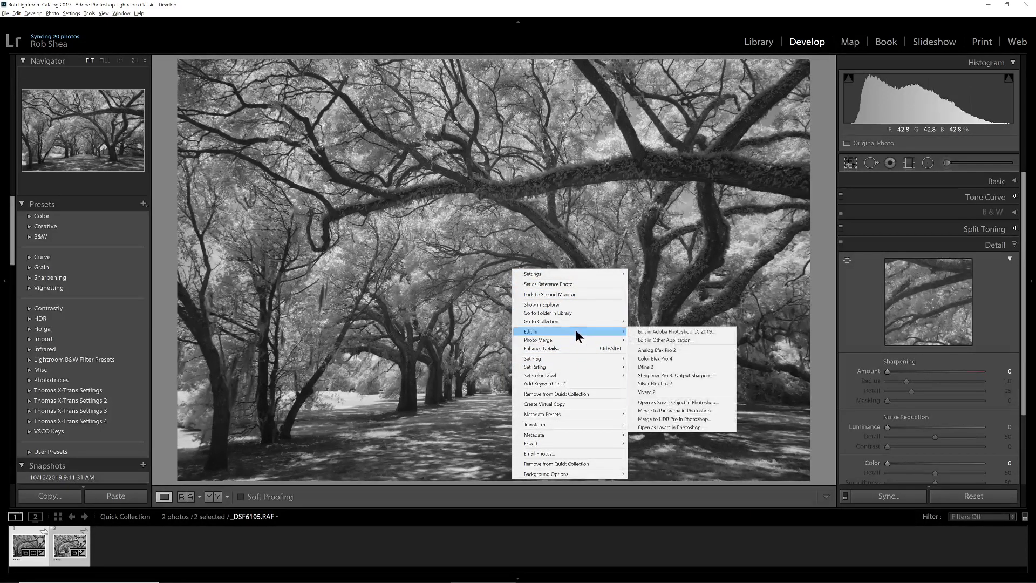
{"action": "left_click", "coordinate": [665, 384]}
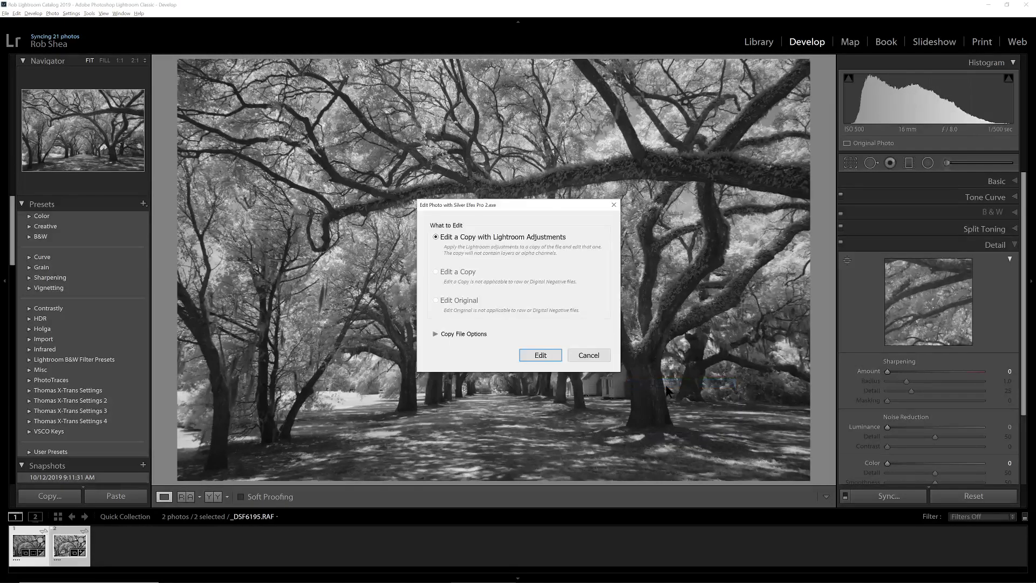
{"action": "left_click", "coordinate": [542, 356]}
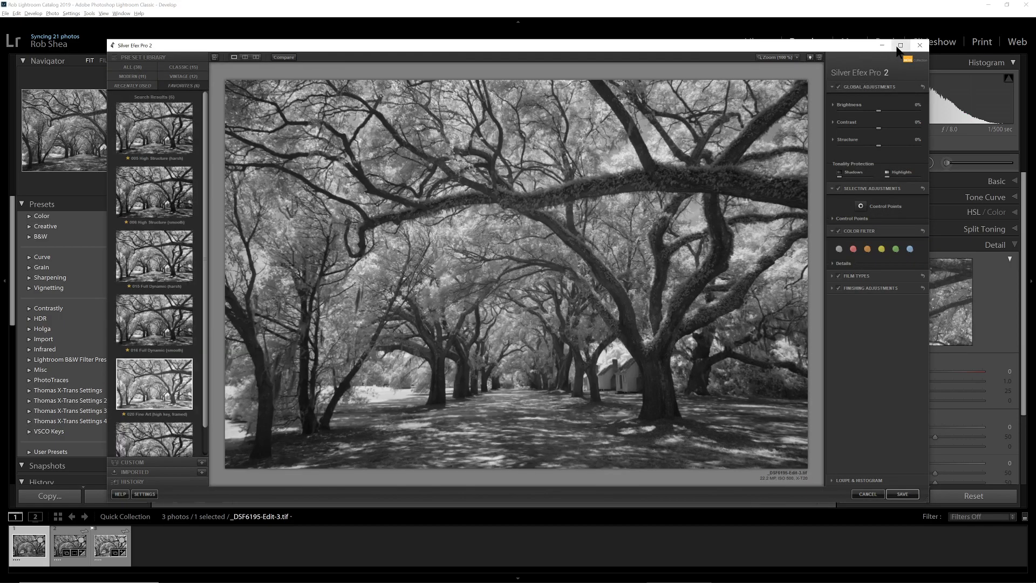
Step: Maximize the Silver Efex Pro 2 window and browse all 38 presets in the library
{"action": "left_click", "coordinate": [901, 46]}
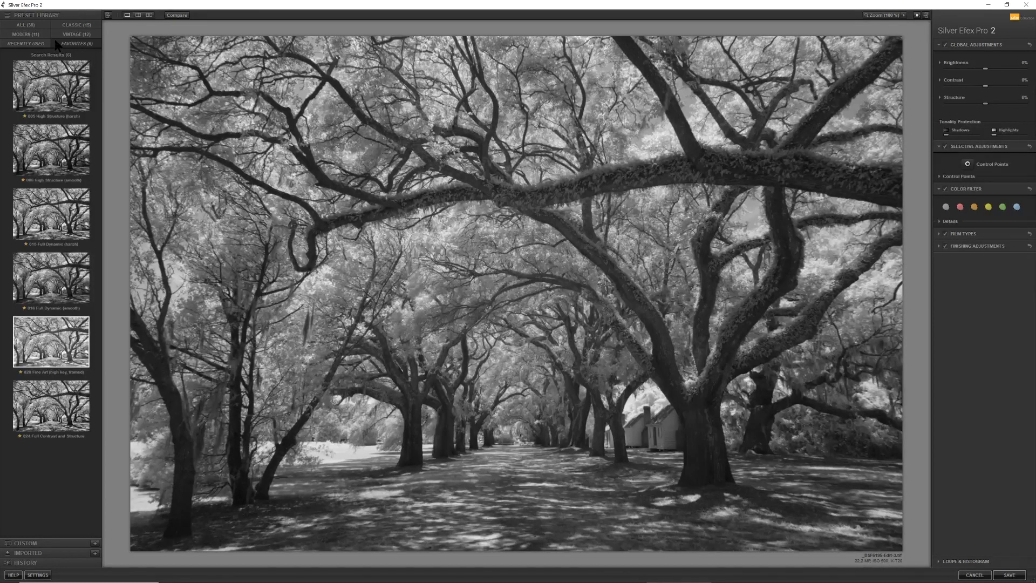
{"action": "left_click", "coordinate": [31, 24]}
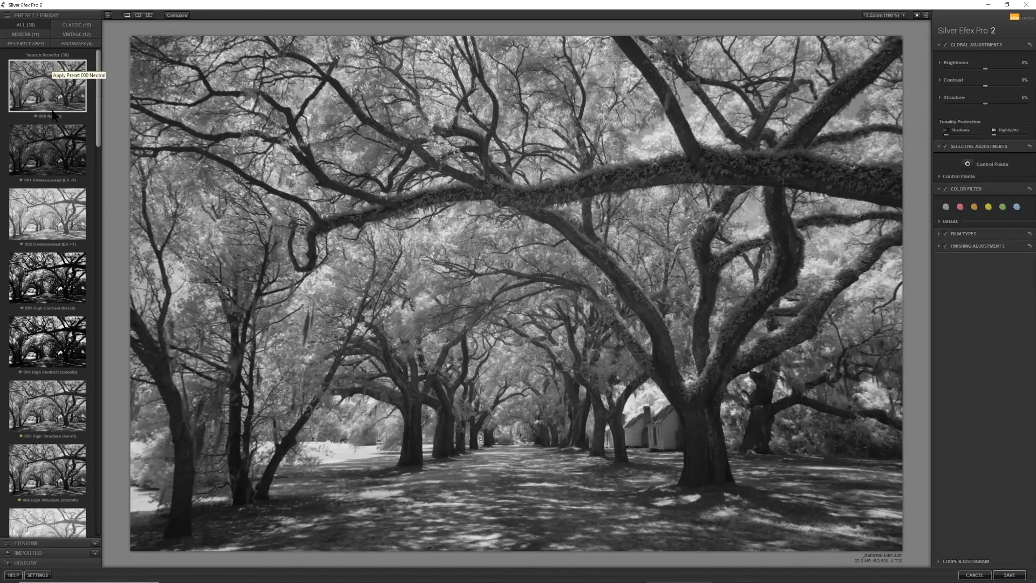
{"action": "left_click_drag", "start_coordinate": [98, 89], "coordinate": [135, 67]}
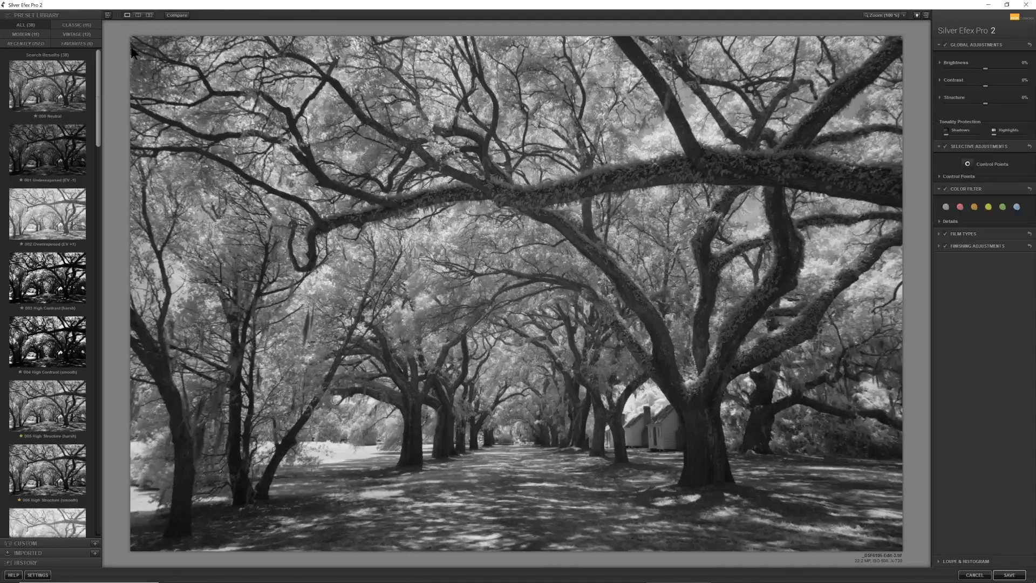
Step: Try favourite presets 005, 006, 015, 016 and 020, then apply 024 Full Contrast and Structure
{"action": "left_click", "coordinate": [80, 44]}
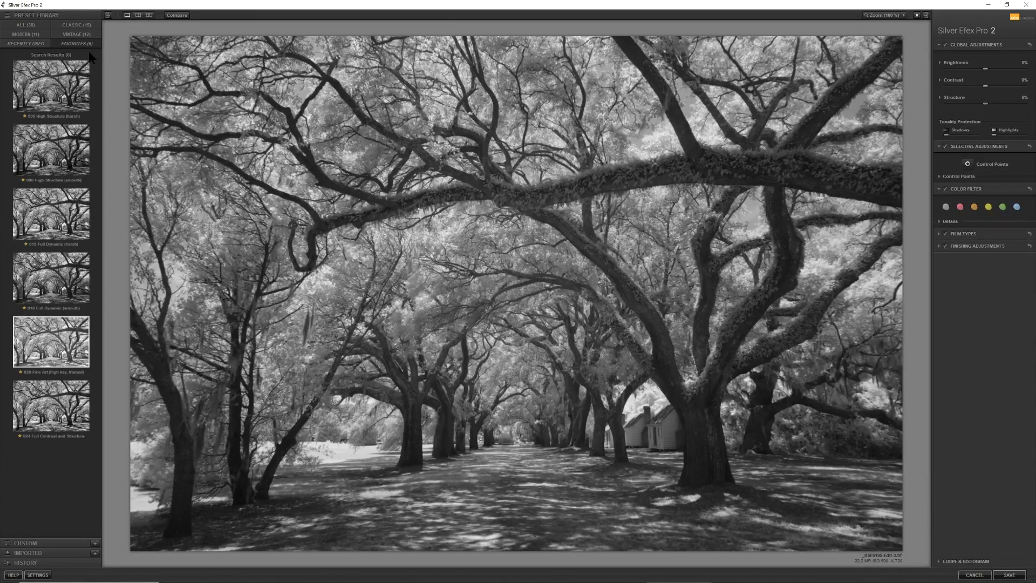
{"action": "left_click", "coordinate": [64, 92]}
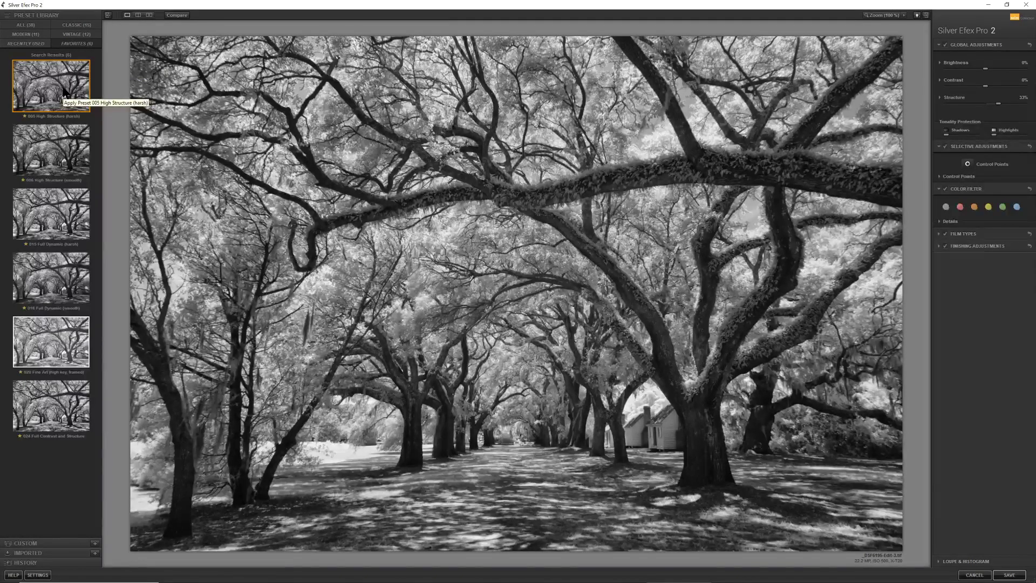
{"action": "left_click", "coordinate": [66, 155]}
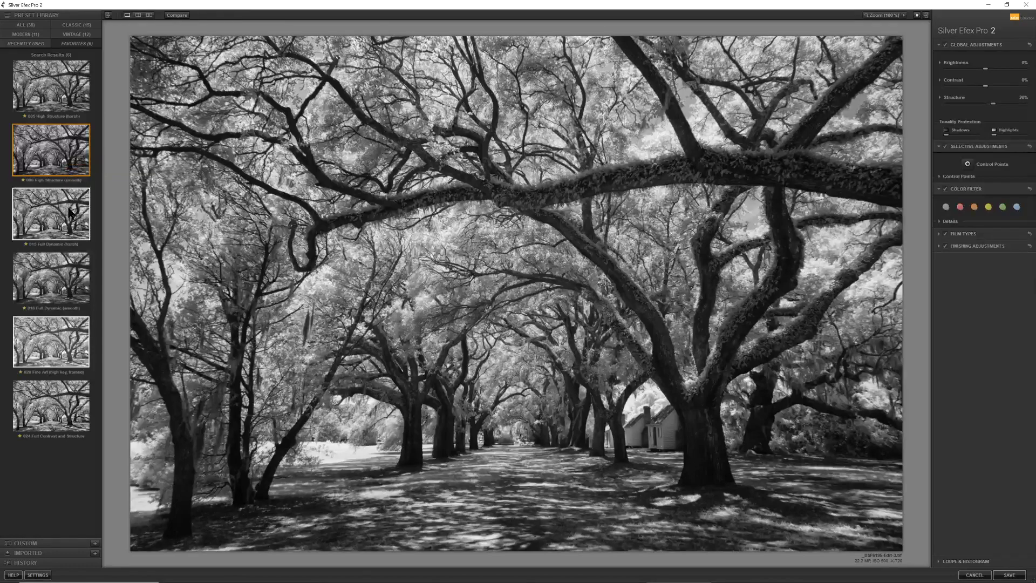
{"action": "left_click", "coordinate": [65, 216]}
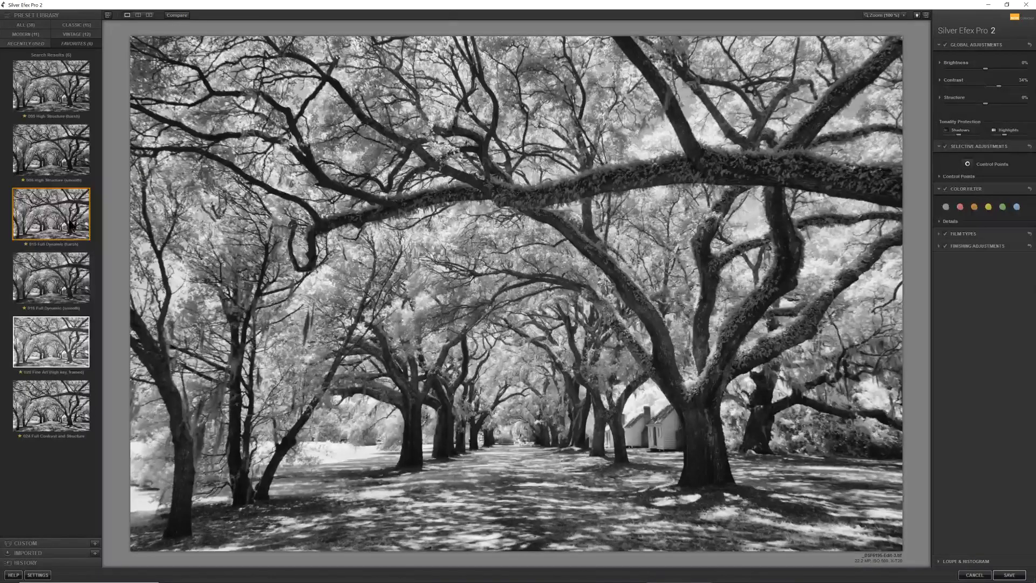
{"action": "left_click", "coordinate": [56, 263]}
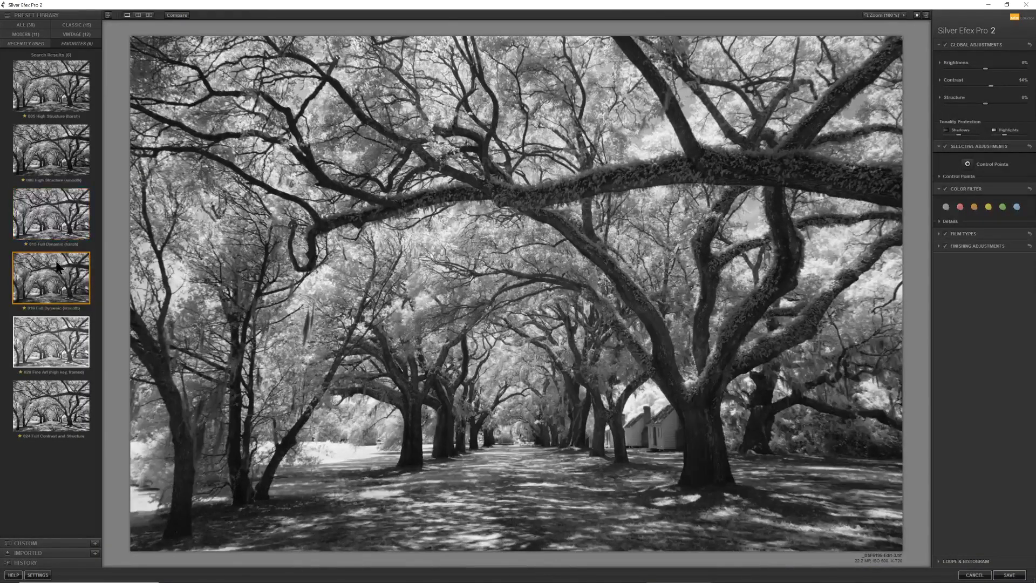
{"action": "left_click", "coordinate": [53, 331]}
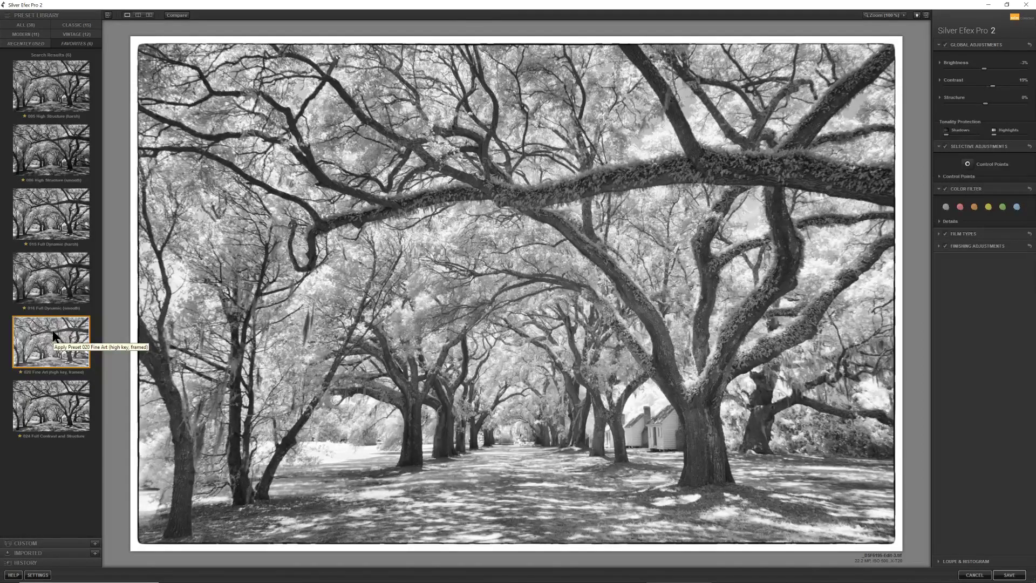
{"action": "left_click", "coordinate": [53, 394]}
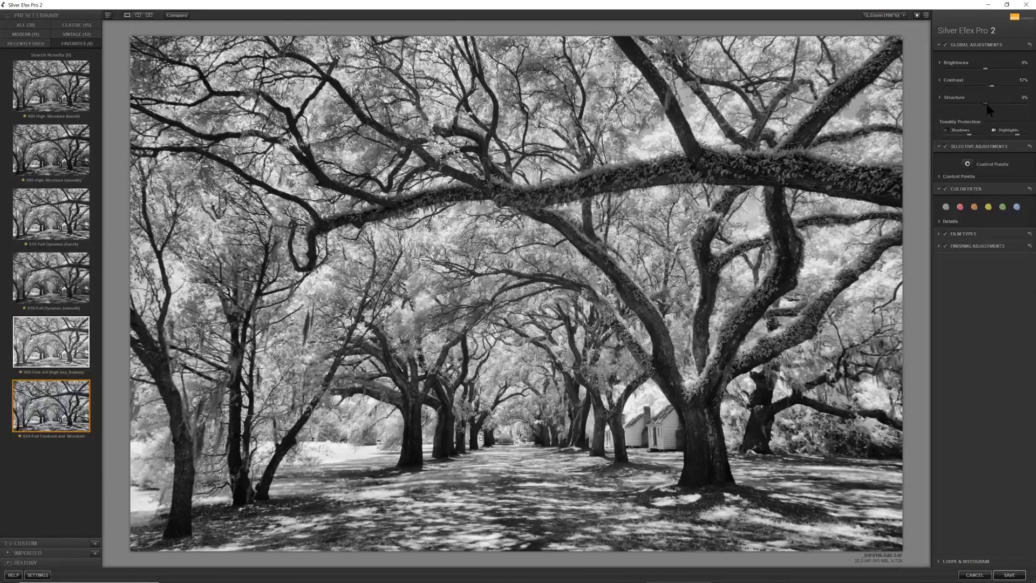
Step: Raise the global Structure slider to 35%
{"action": "mouse_move", "coordinate": [994, 105]}
{"action": "left_mouse_down"}
{"action": "mouse_move", "coordinate": [1022, 109]}
{"action": "mouse_move", "coordinate": [991, 107]}
{"action": "left_mouse_up"}
Step: Add a control point on the houses, size it, and darken them to -44% brightness
{"action": "left_click", "coordinate": [968, 165]}
{"action": "left_click", "coordinate": [645, 414]}
{"action": "left_click_drag", "start_coordinate": [666, 413], "coordinate": [651, 414]}
{"action": "left_click_drag", "start_coordinate": [679, 425], "coordinate": [679, 428]}
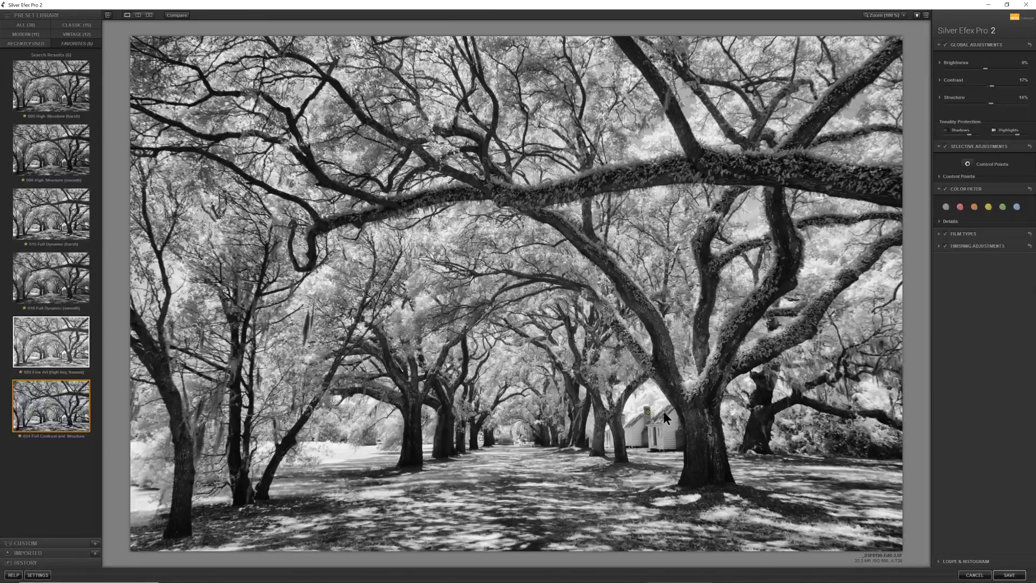
Step: Set the house control point's structure to -85%, enlarge it, and set contrast to 6%
{"action": "mouse_move", "coordinate": [660, 416]}
{"action": "mouse_move", "coordinate": [679, 432]}
{"action": "left_mouse_down"}
{"action": "mouse_move", "coordinate": [667, 435]}
{"action": "mouse_move", "coordinate": [726, 436]}
{"action": "mouse_move", "coordinate": [674, 426]}
{"action": "mouse_move", "coordinate": [694, 427]}
{"action": "mouse_move", "coordinate": [680, 434]}
{"action": "mouse_move", "coordinate": [679, 422]}
{"action": "left_mouse_up"}
{"action": "left_click_drag", "start_coordinate": [661, 414], "coordinate": [678, 424]}
{"action": "mouse_move", "coordinate": [665, 418]}
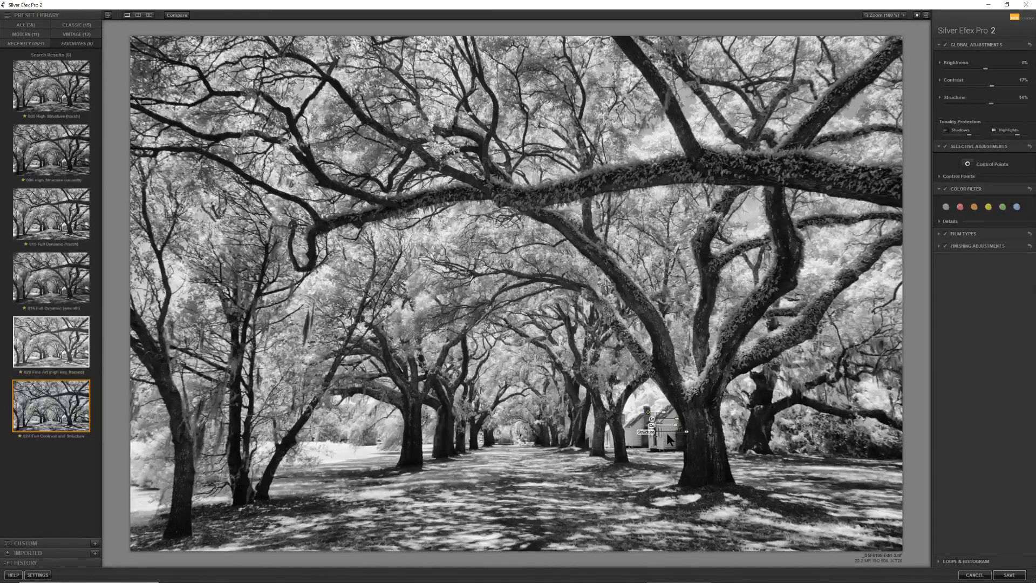
{"action": "left_click_drag", "start_coordinate": [678, 428], "coordinate": [685, 437]}
Step: Add a control point on the bright left ground, widen it, and set structure to 34%
{"action": "left_click", "coordinate": [967, 163]}
{"action": "left_click", "coordinate": [349, 443]}
{"action": "left_click_drag", "start_coordinate": [370, 448], "coordinate": [382, 468]}
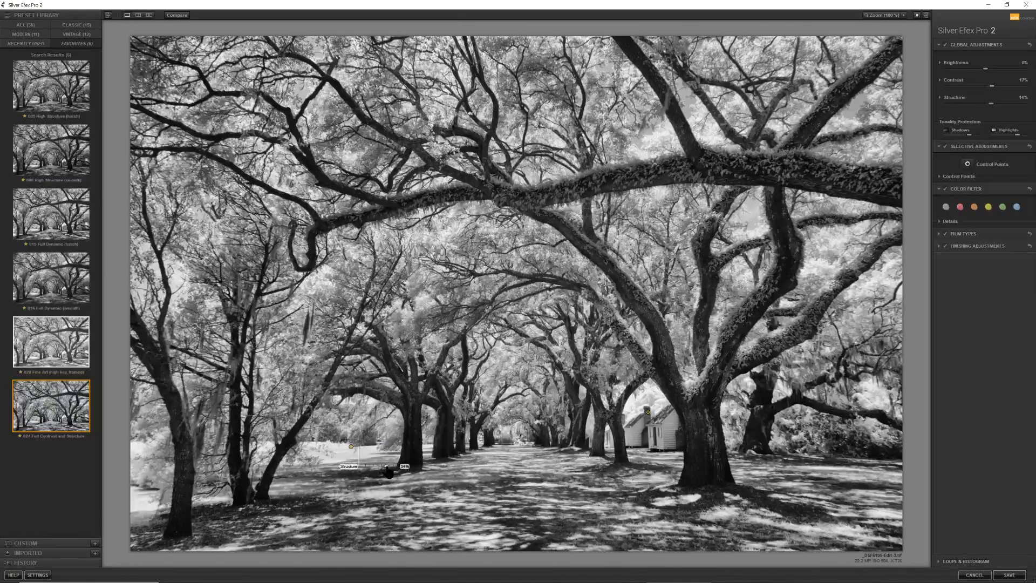
{"action": "left_click_drag", "start_coordinate": [388, 471], "coordinate": [387, 471]}
Step: Add another control point at the ground's left edge, resize it, and adjust its brightness
{"action": "left_click", "coordinate": [968, 164]}
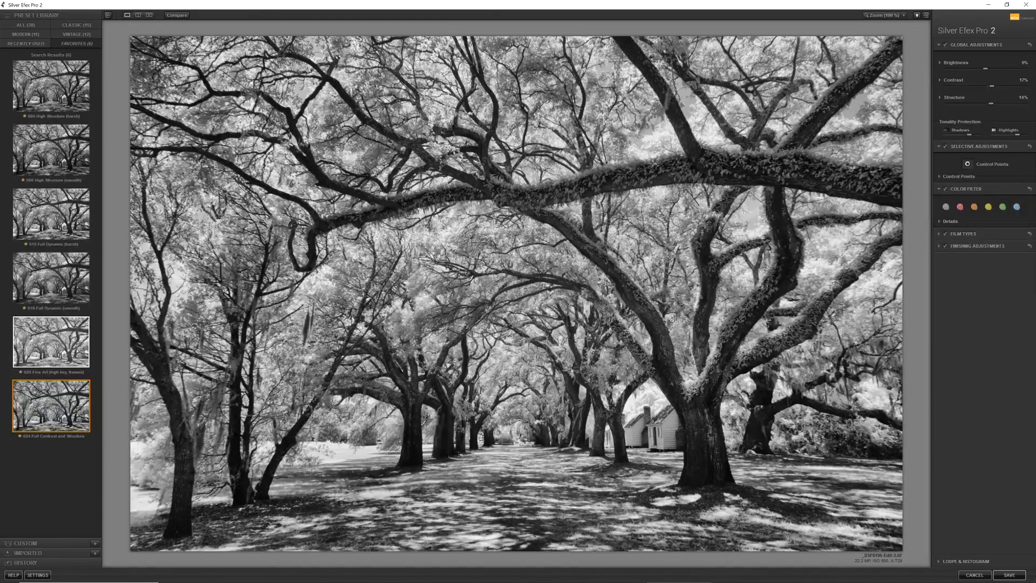
{"action": "left_click", "coordinate": [134, 468]}
{"action": "left_click_drag", "start_coordinate": [152, 470], "coordinate": [154, 473]}
{"action": "left_click_drag", "start_coordinate": [164, 476], "coordinate": [155, 476]}
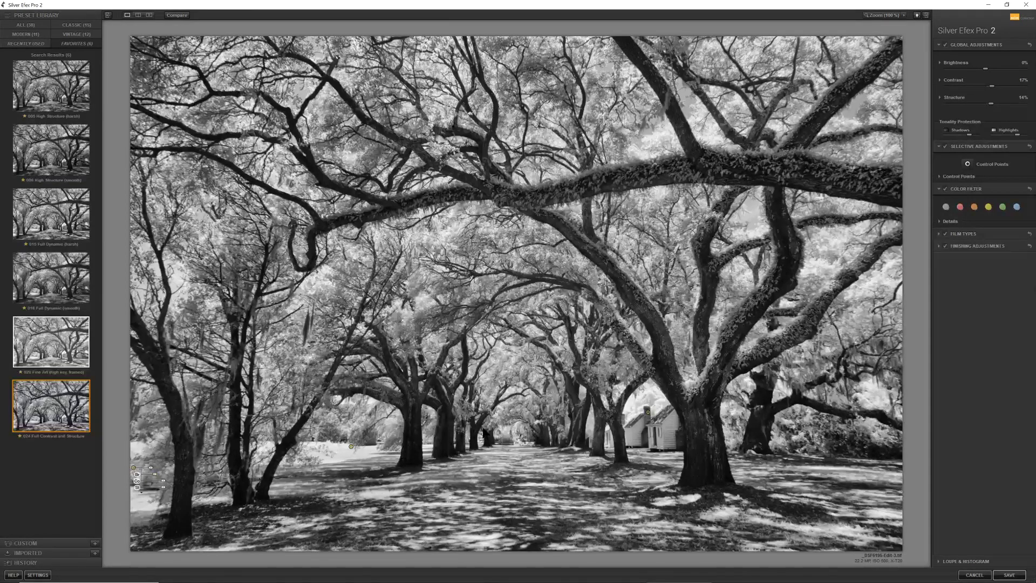
Step: Save the Silver Efex Pro 2 conversion back to Lightroom as _DSF6195-Edit-3.tif
{"action": "left_click", "coordinate": [967, 164]}
{"action": "left_click", "coordinate": [1007, 576]}
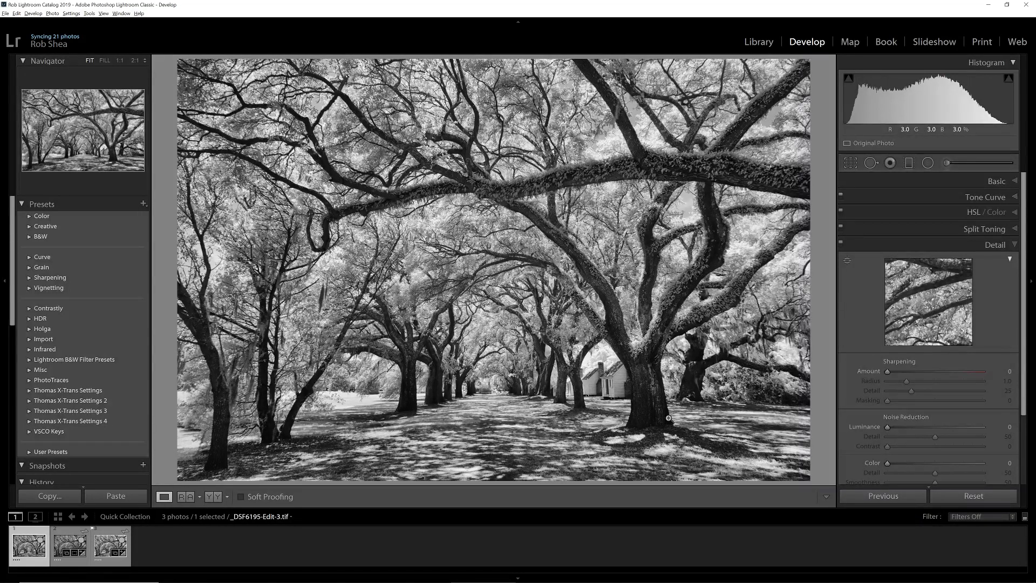
{"action": "key", "text": "c"}
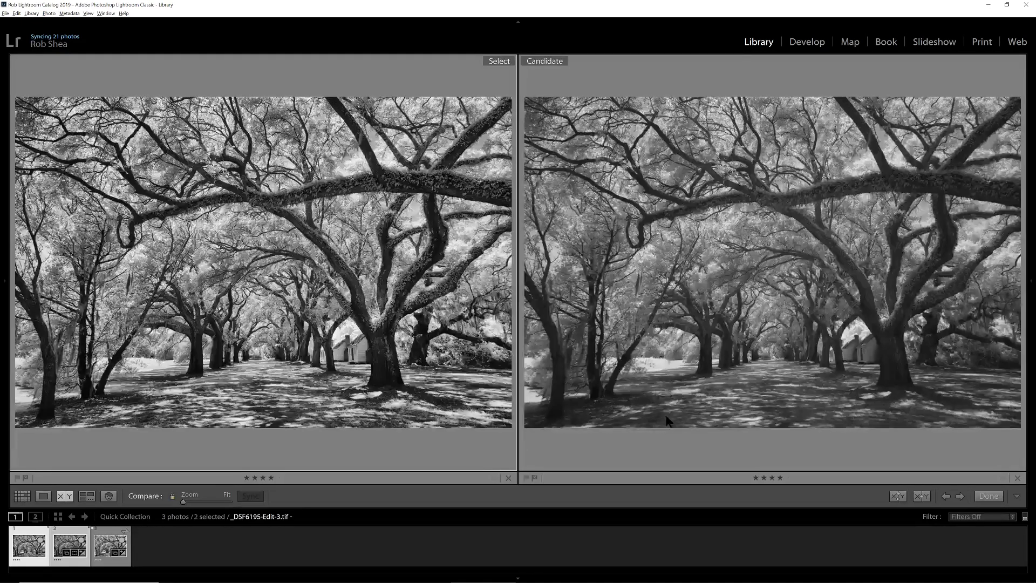
{"action": "key", "text": "d"}
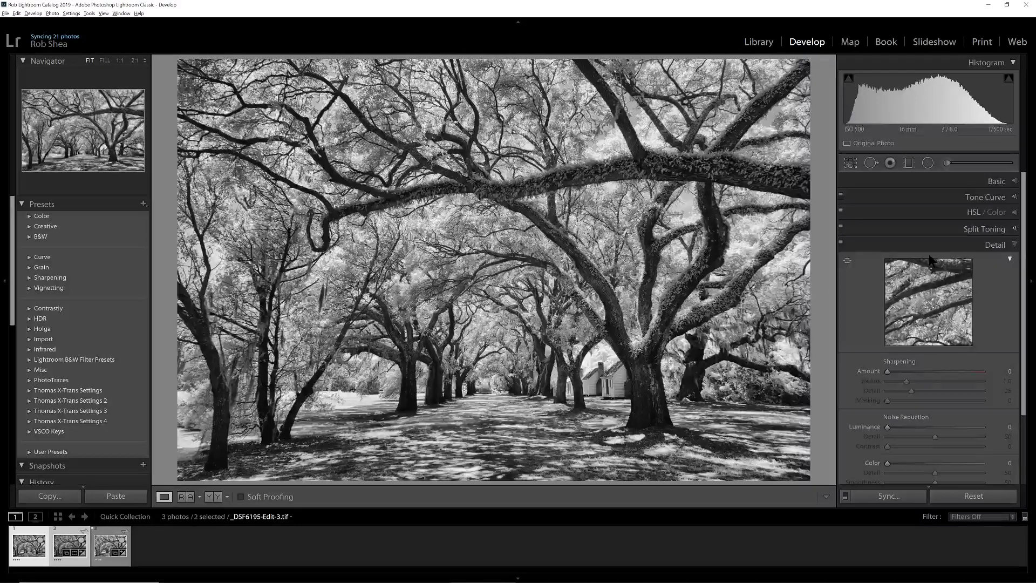
Step: Darken the bright left ground with an inverted radial filter at Exposure -0.34
{"action": "left_click", "coordinate": [925, 167]}
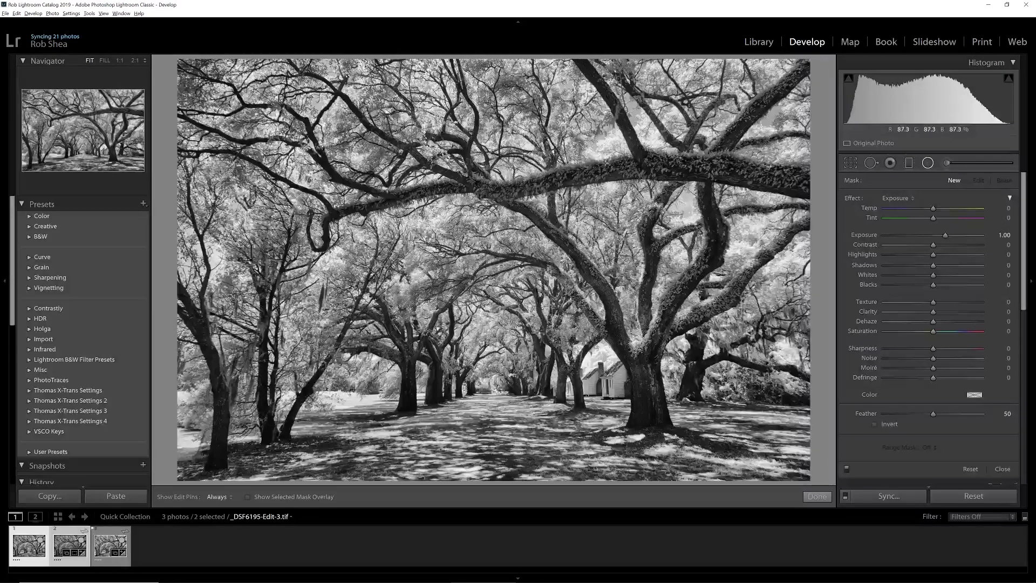
{"action": "left_click_drag", "start_coordinate": [352, 396], "coordinate": [396, 429]}
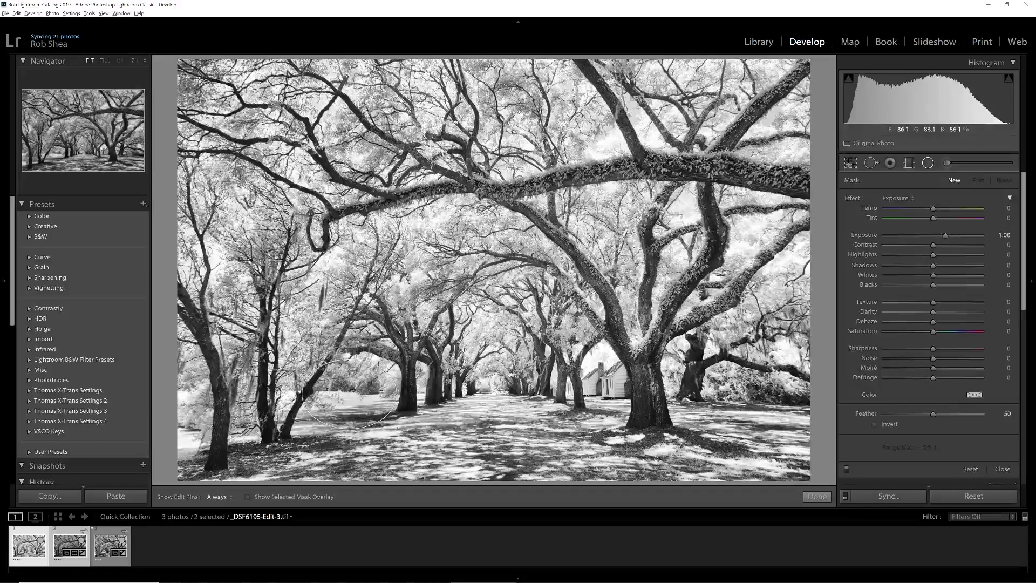
{"action": "left_click_drag", "start_coordinate": [350, 395], "coordinate": [356, 394]}
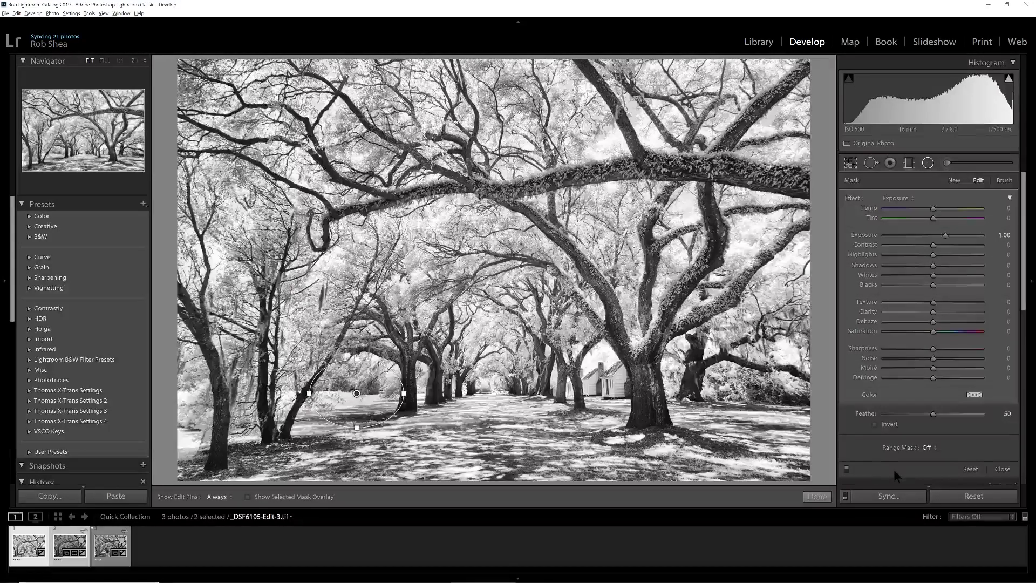
{"action": "left_click", "coordinate": [875, 424]}
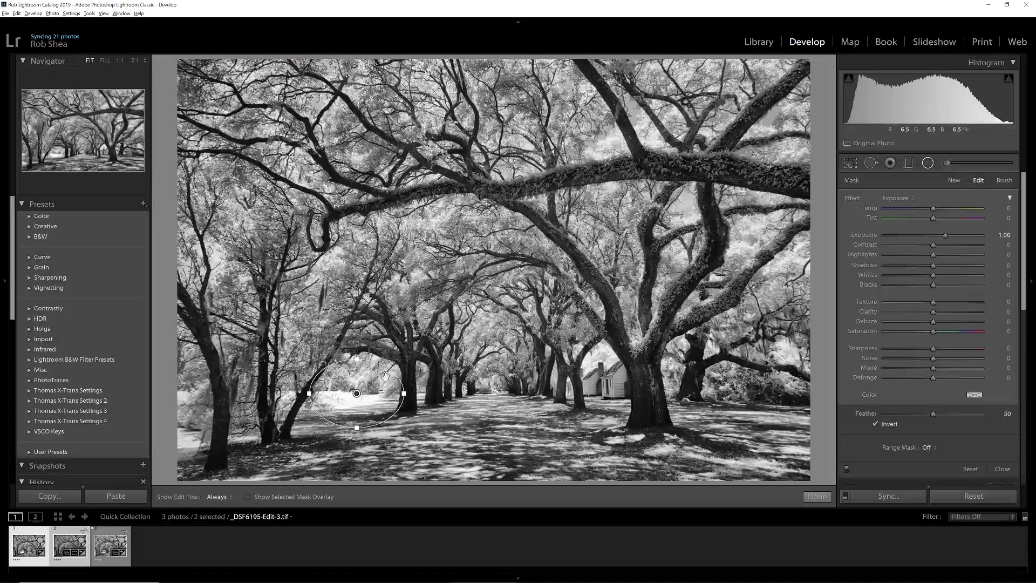
{"action": "double_click", "coordinate": [866, 236]}
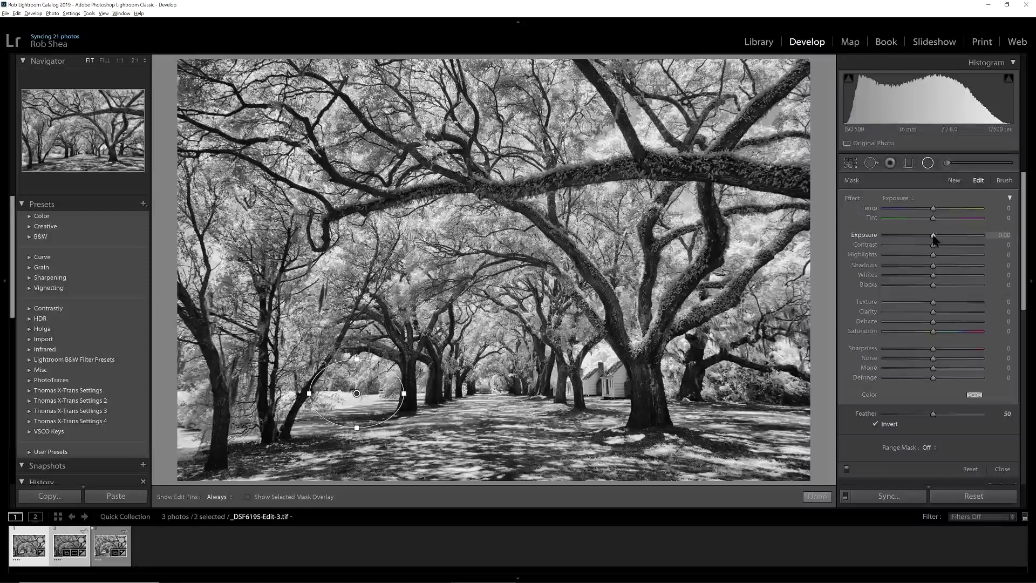
{"action": "left_click_drag", "start_coordinate": [933, 237], "coordinate": [929, 236]}
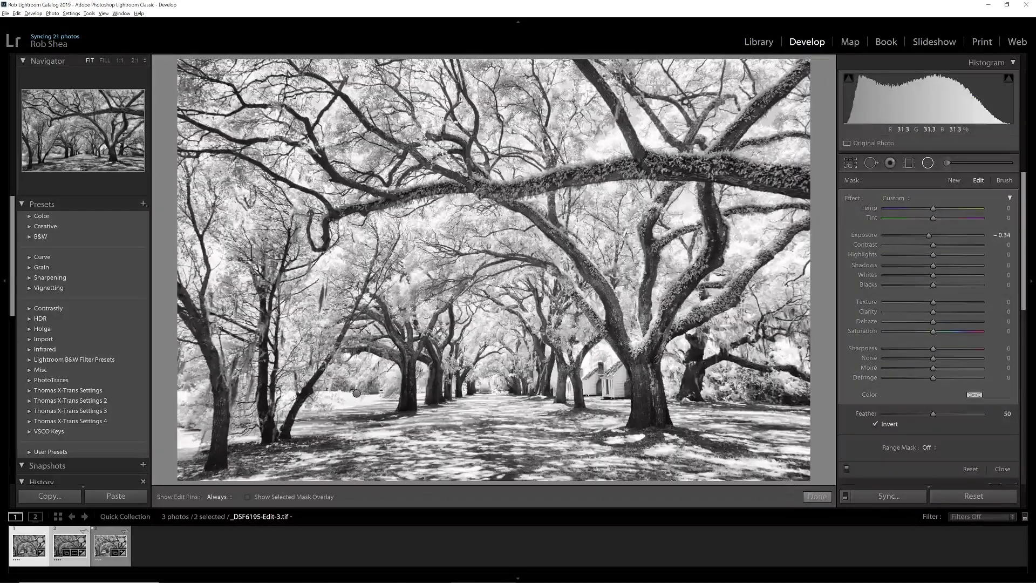
{"action": "left_click_drag", "start_coordinate": [601, 363], "coordinate": [622, 362]}
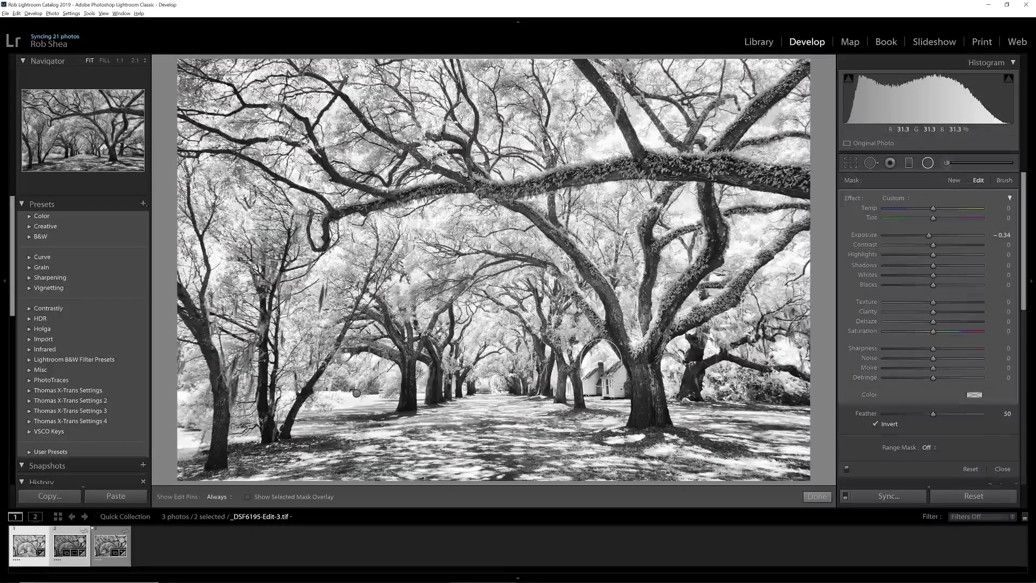
Step: Invert the radial filter on the white house and set Exposure -0.30, Highlights -46
{"action": "left_click", "coordinate": [889, 424]}
{"action": "left_click", "coordinate": [1004, 236]}
{"action": "type", "text": "-0.33"}
{"action": "key", "text": "Return"}
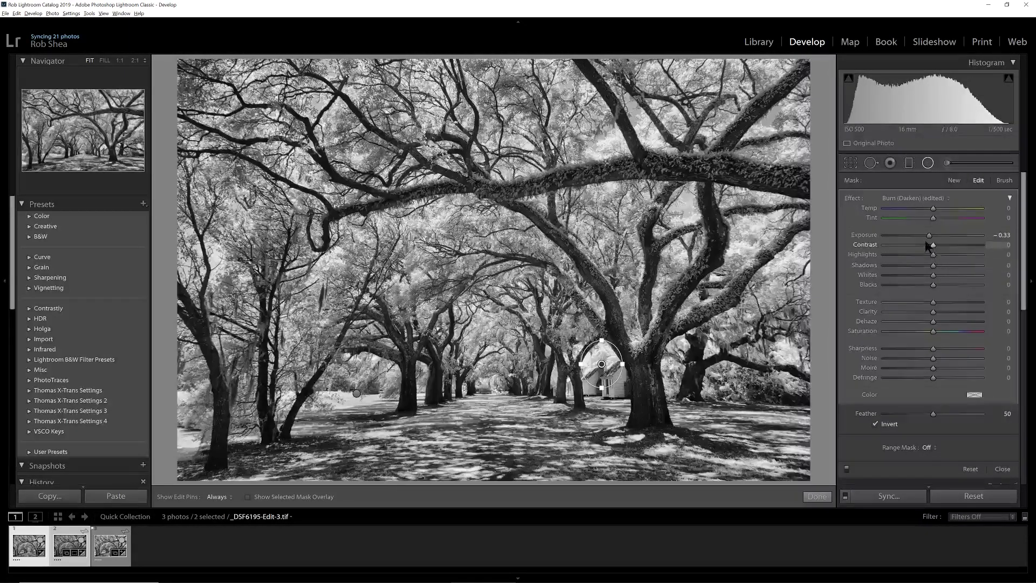
{"action": "left_click_drag", "start_coordinate": [928, 235], "coordinate": [927, 237]}
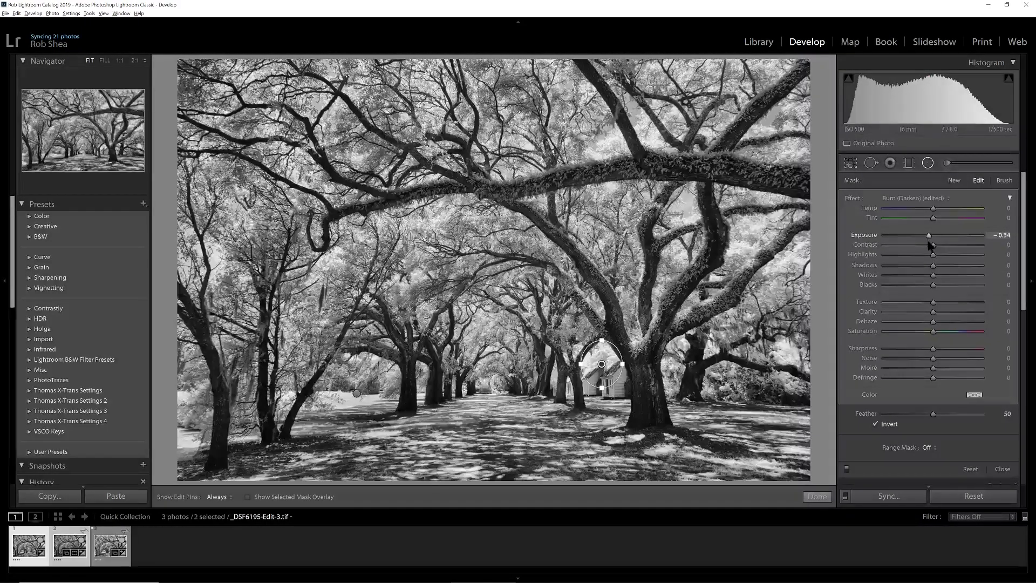
{"action": "left_click_drag", "start_coordinate": [934, 255], "coordinate": [911, 256]}
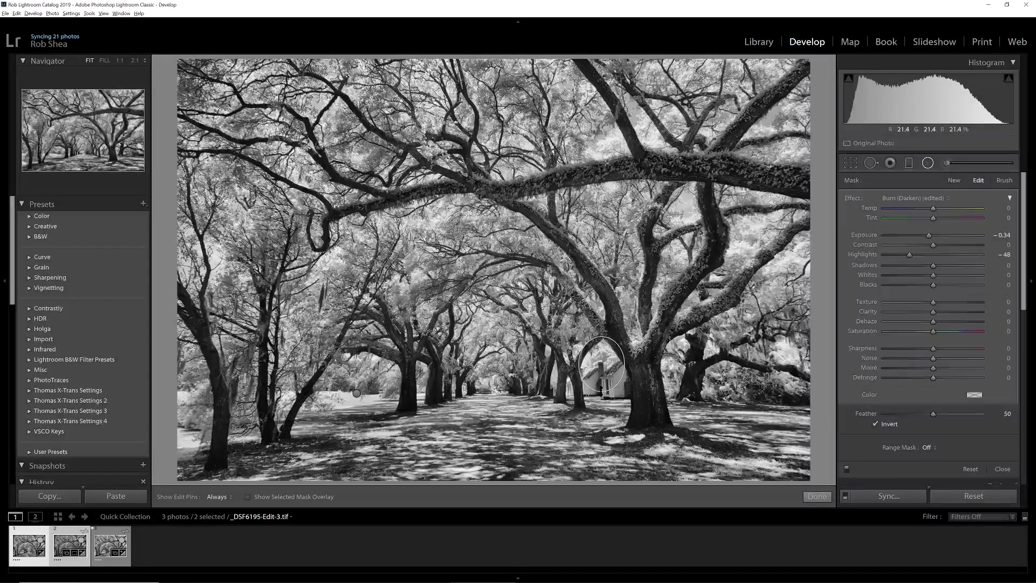
{"action": "left_click_drag", "start_coordinate": [933, 239], "coordinate": [929, 236]}
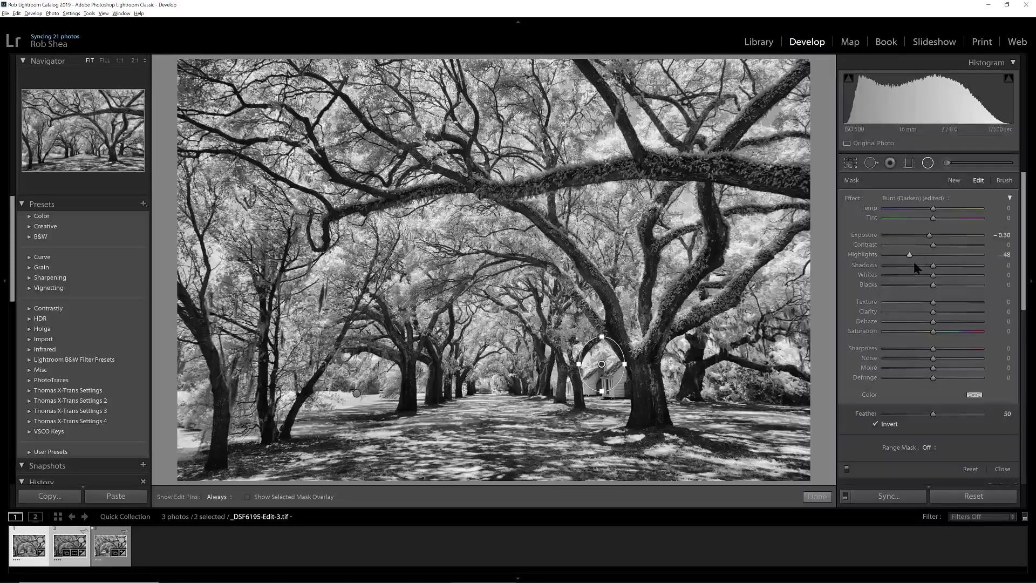
{"action": "mouse_move", "coordinate": [910, 256]}
{"action": "left_mouse_down"}
{"action": "mouse_move", "coordinate": [861, 264]}
{"action": "mouse_move", "coordinate": [910, 261]}
{"action": "mouse_move", "coordinate": [910, 276]}
{"action": "mouse_move", "coordinate": [934, 277]}
{"action": "left_mouse_up"}
Step: Darken the upper-right canopy with a widened inverted radial filter at Exposure -0.14, then finish
{"action": "left_click_drag", "start_coordinate": [780, 139], "coordinate": [600, 317]}
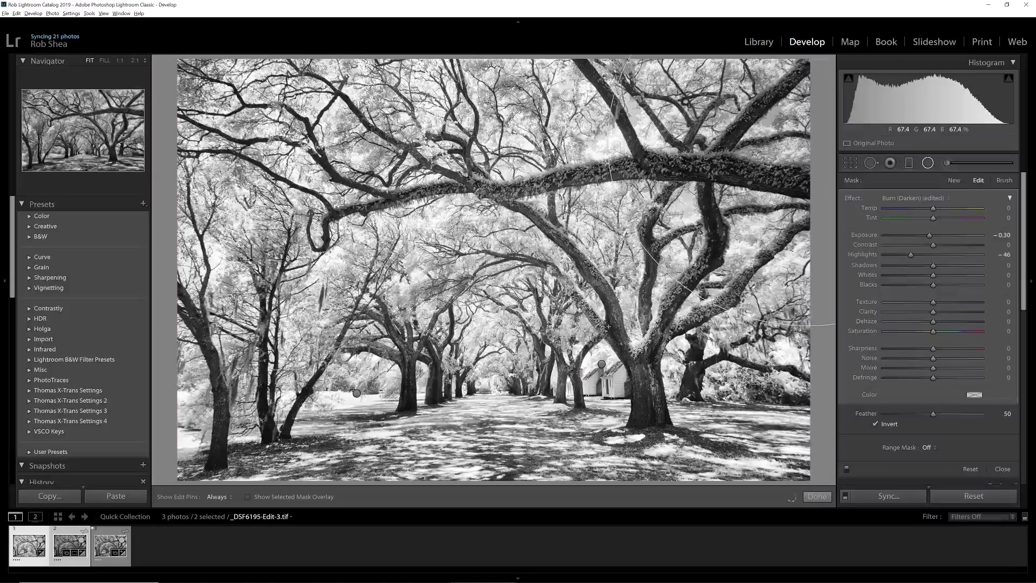
{"action": "left_click_drag", "start_coordinate": [610, 327], "coordinate": [615, 326]}
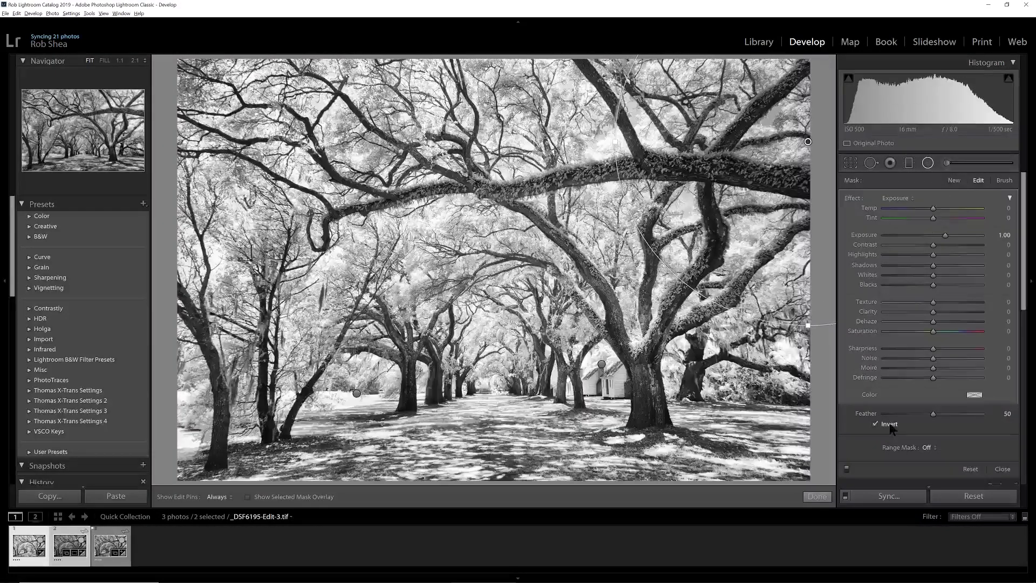
{"action": "left_click", "coordinate": [890, 424]}
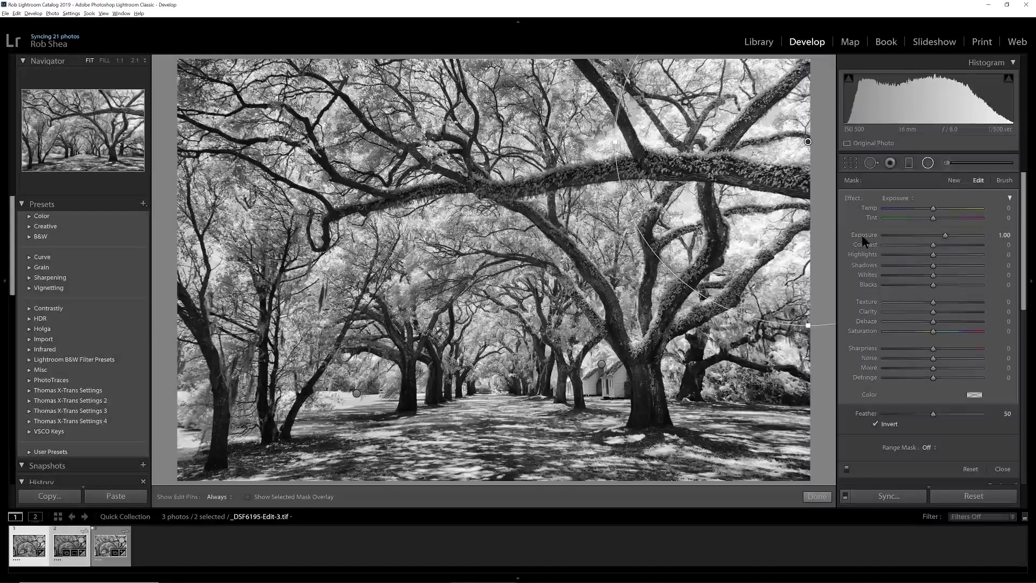
{"action": "left_click_drag", "start_coordinate": [945, 235], "coordinate": [933, 240]}
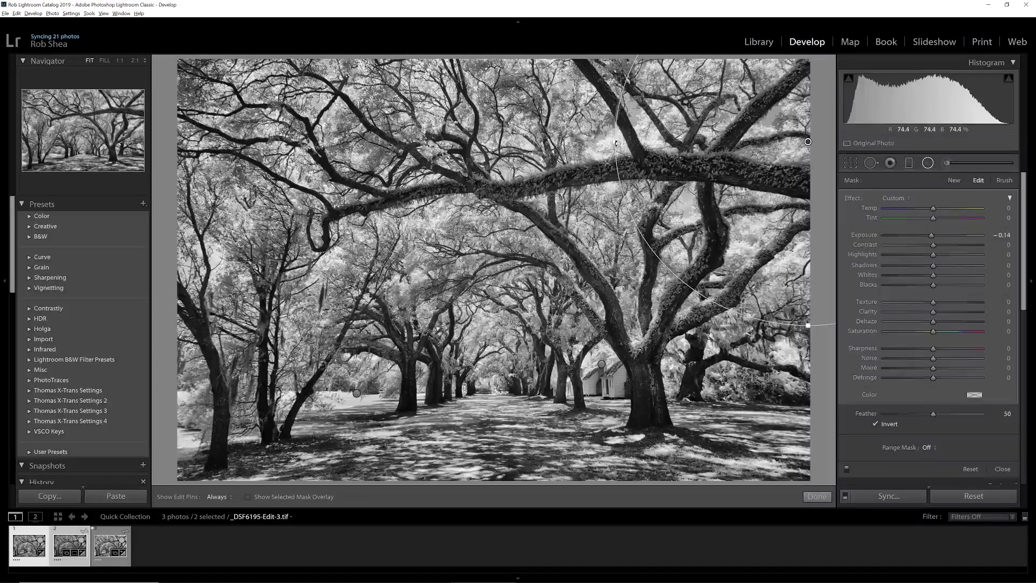
{"action": "left_click_drag", "start_coordinate": [615, 142], "coordinate": [582, 146]}
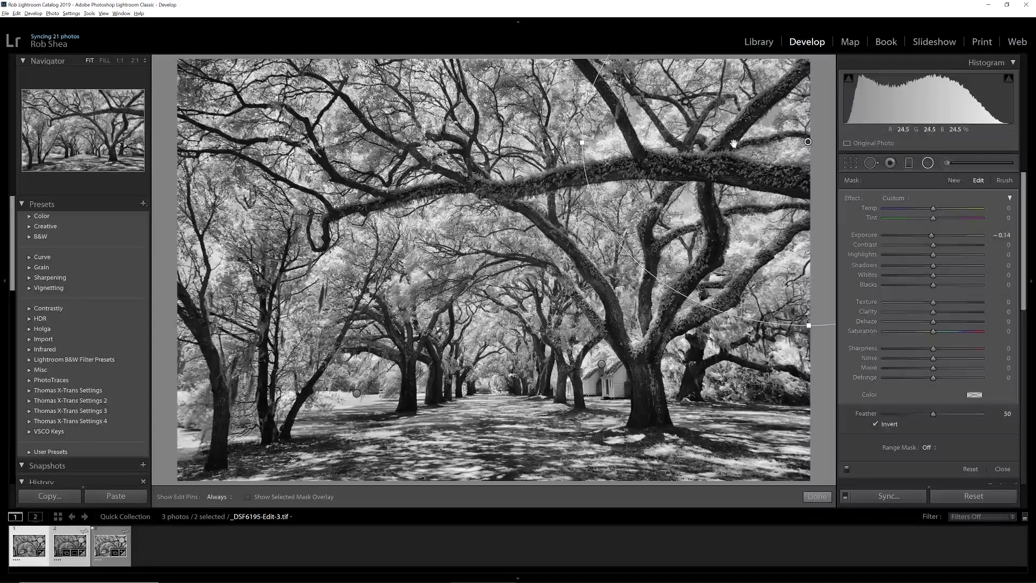
{"action": "left_click", "coordinate": [818, 496]}
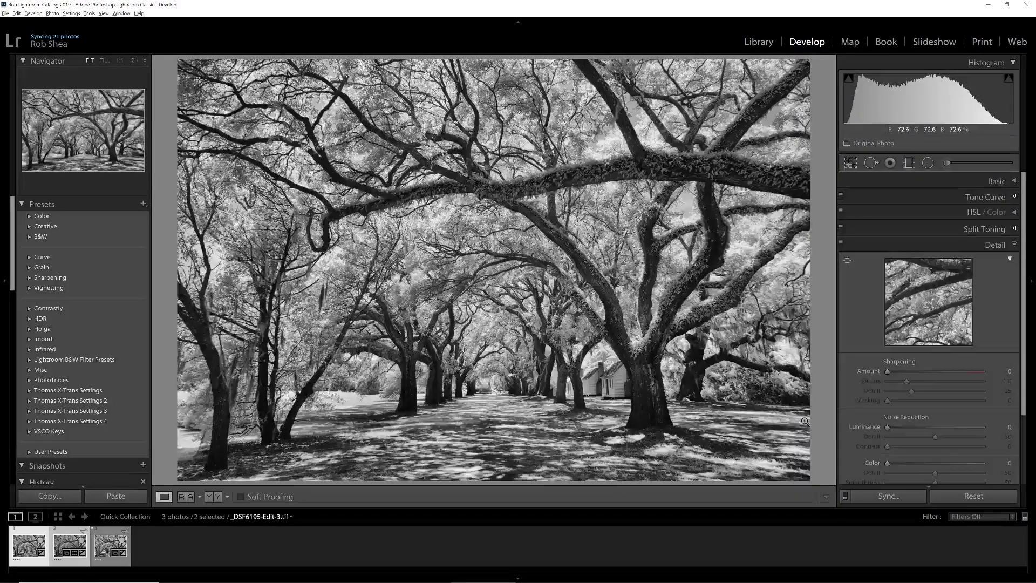
Step: Darken the bright area at the right edge with an inverted radial filter
{"action": "left_click", "coordinate": [928, 163]}
{"action": "left_click_drag", "start_coordinate": [804, 368], "coordinate": [744, 424]}
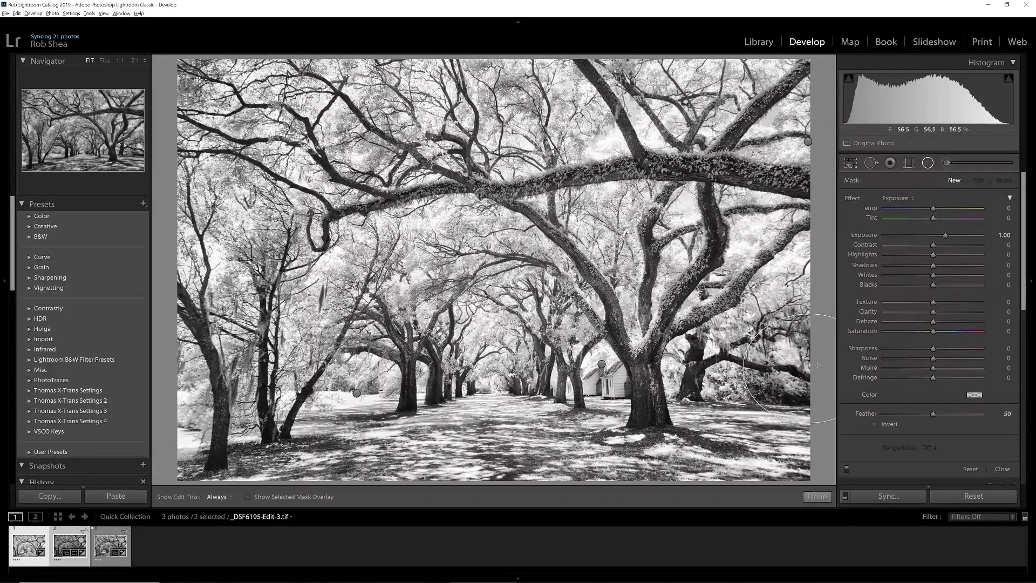
{"action": "left_click", "coordinate": [876, 424]}
{"action": "mouse_move", "coordinate": [945, 235]}
{"action": "left_mouse_down"}
{"action": "mouse_move", "coordinate": [919, 236]}
{"action": "mouse_move", "coordinate": [927, 238]}
{"action": "left_mouse_up"}
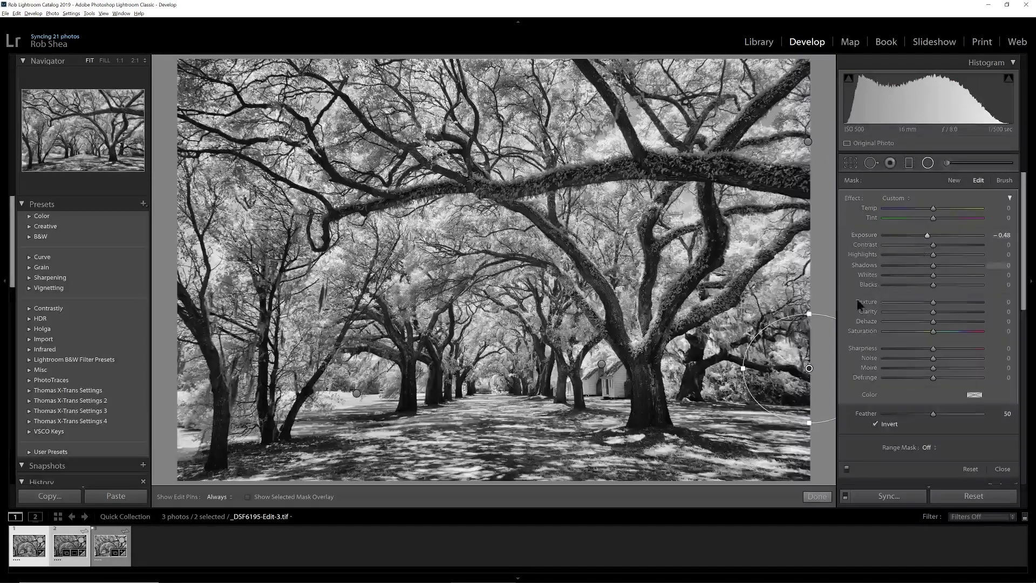
{"action": "left_click", "coordinate": [817, 497]}
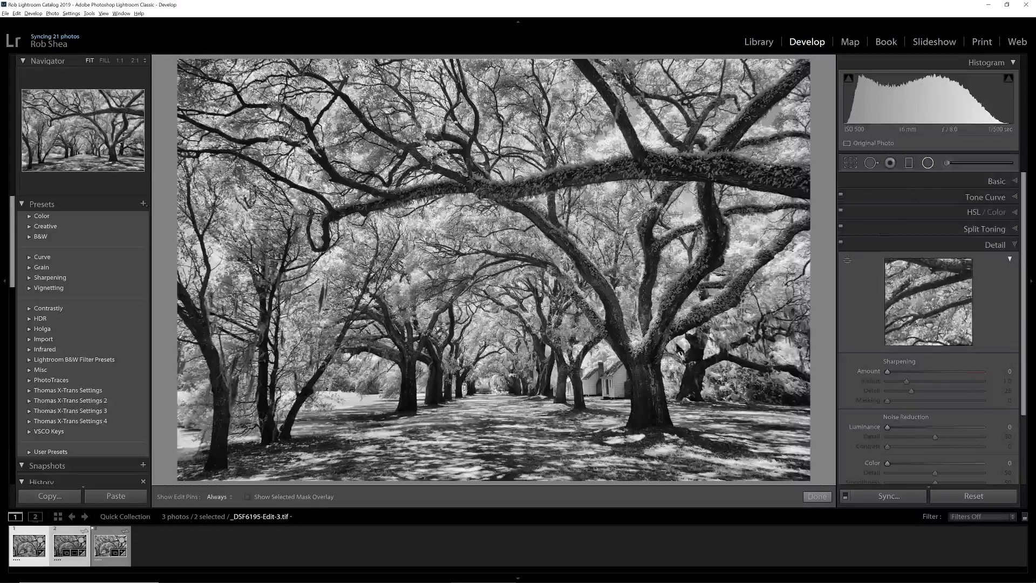
{"action": "left_click", "coordinate": [928, 162]}
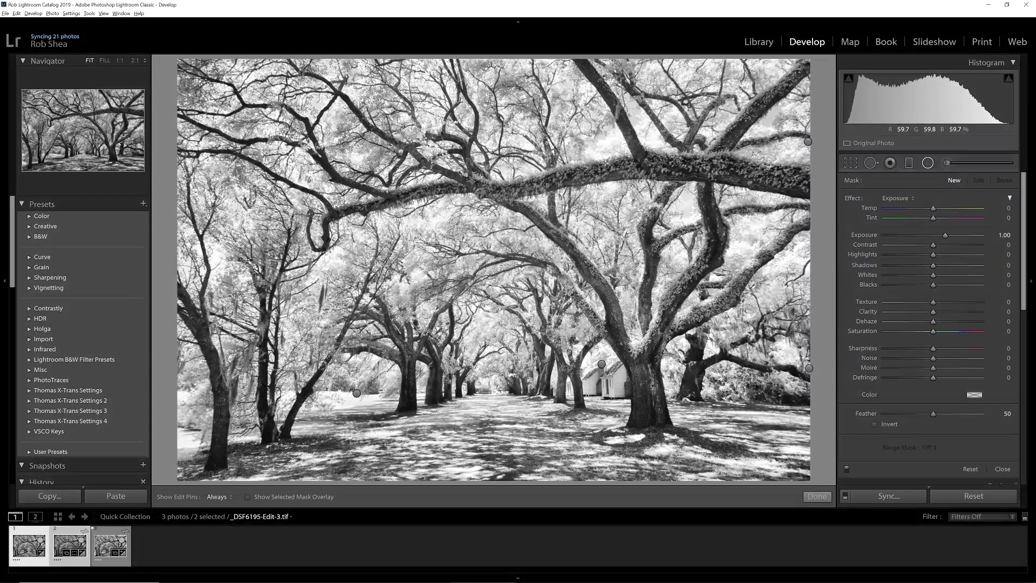
Step: Draw an inverted radial filter around the alley's centre with Exposure 0.34 and finish it
{"action": "left_click_drag", "start_coordinate": [497, 335], "coordinate": [538, 396]}
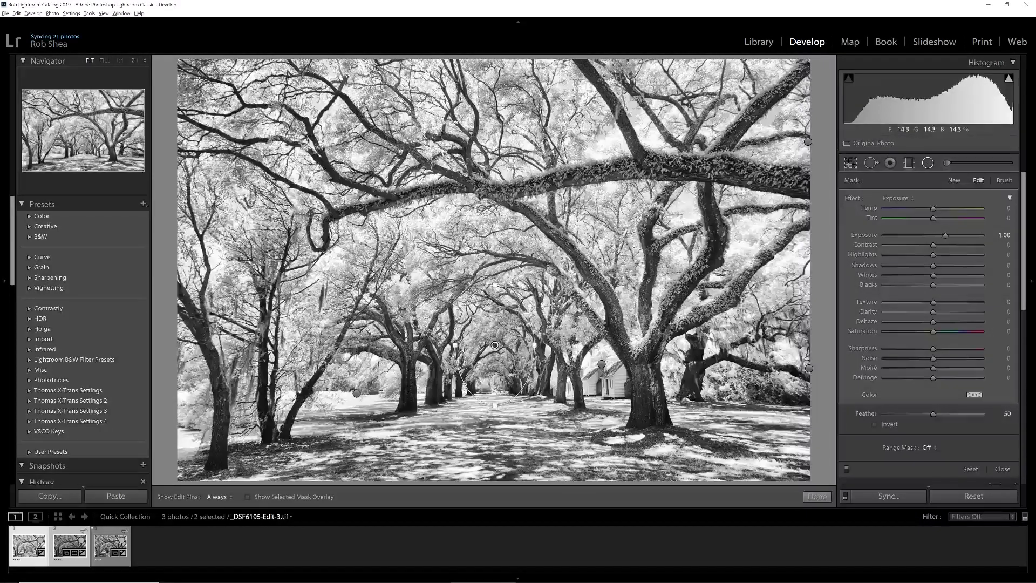
{"action": "left_click", "coordinate": [888, 424]}
{"action": "left_click_drag", "start_coordinate": [943, 237], "coordinate": [936, 238]}
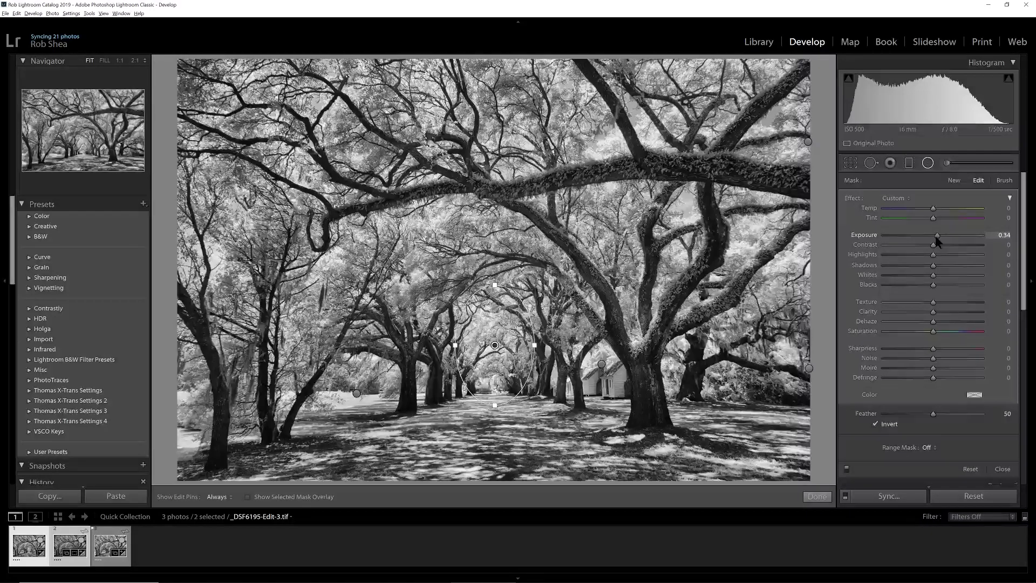
{"action": "left_click_drag", "start_coordinate": [938, 241], "coordinate": [938, 242]}
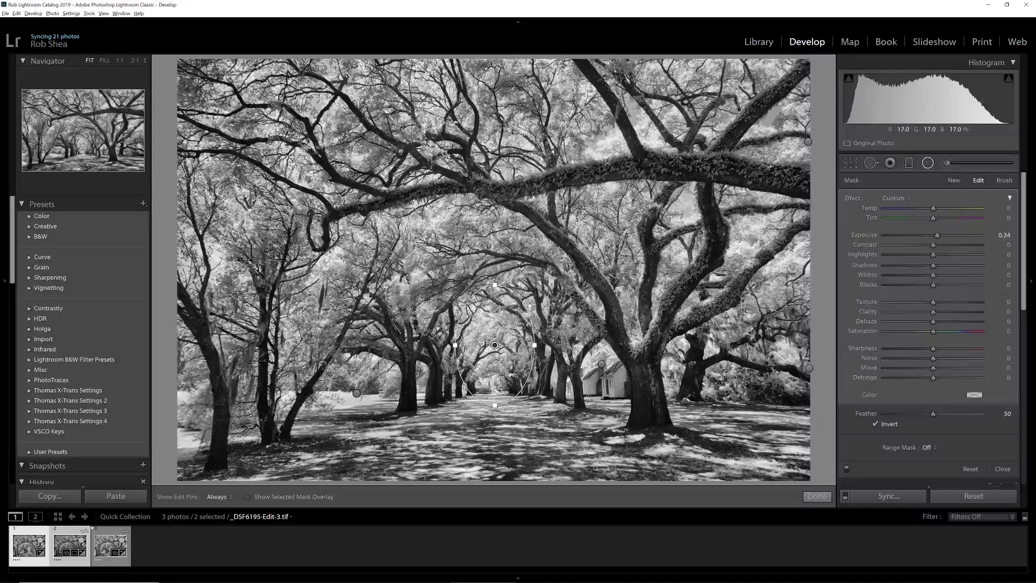
{"action": "left_click", "coordinate": [818, 497]}
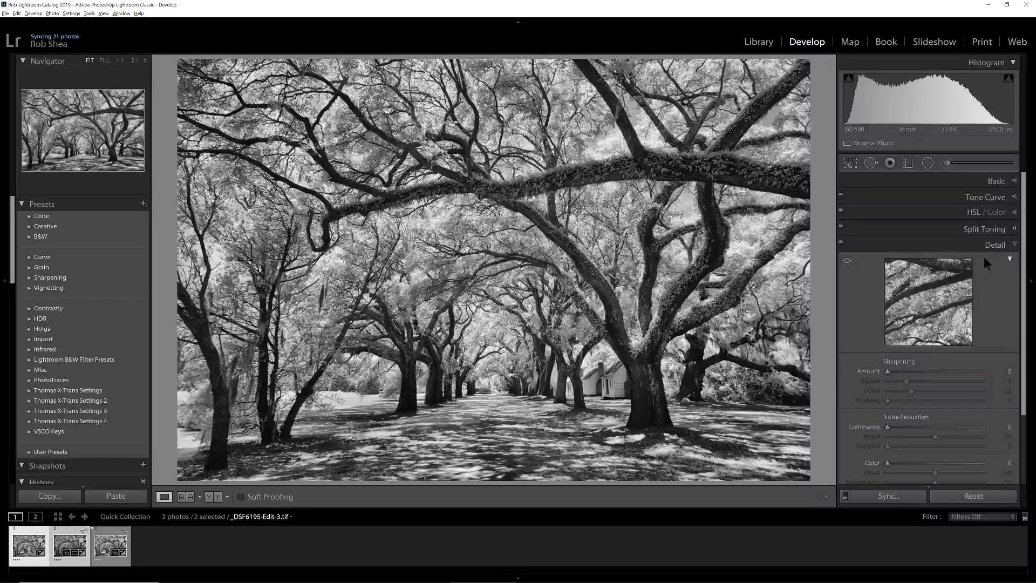
Step: Set global Exposure to +0.34, Shadows to +33 and Blacks to -16 in the Basic panel
{"action": "left_click", "coordinate": [996, 181]}
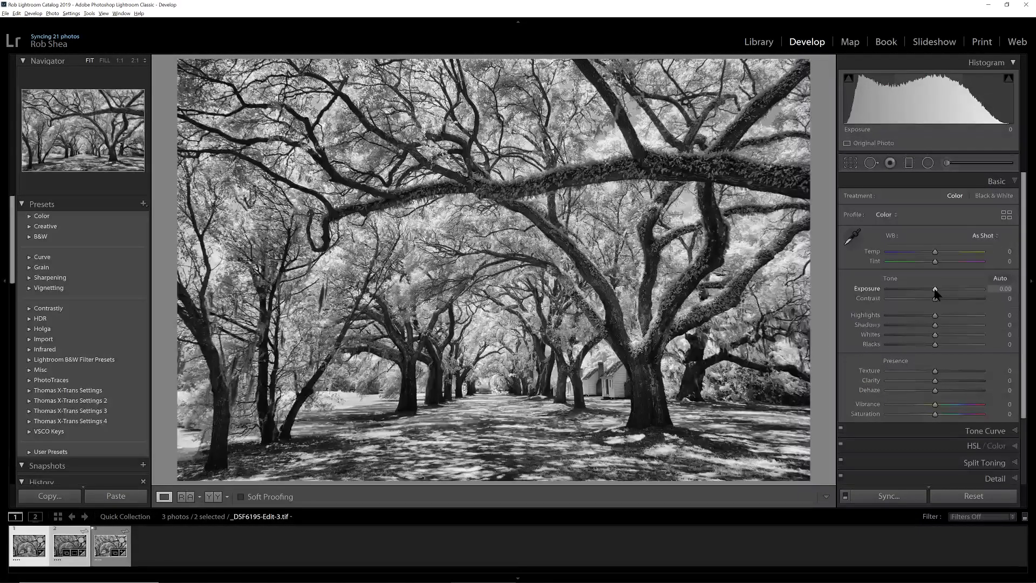
{"action": "left_click_drag", "start_coordinate": [935, 292], "coordinate": [939, 292]}
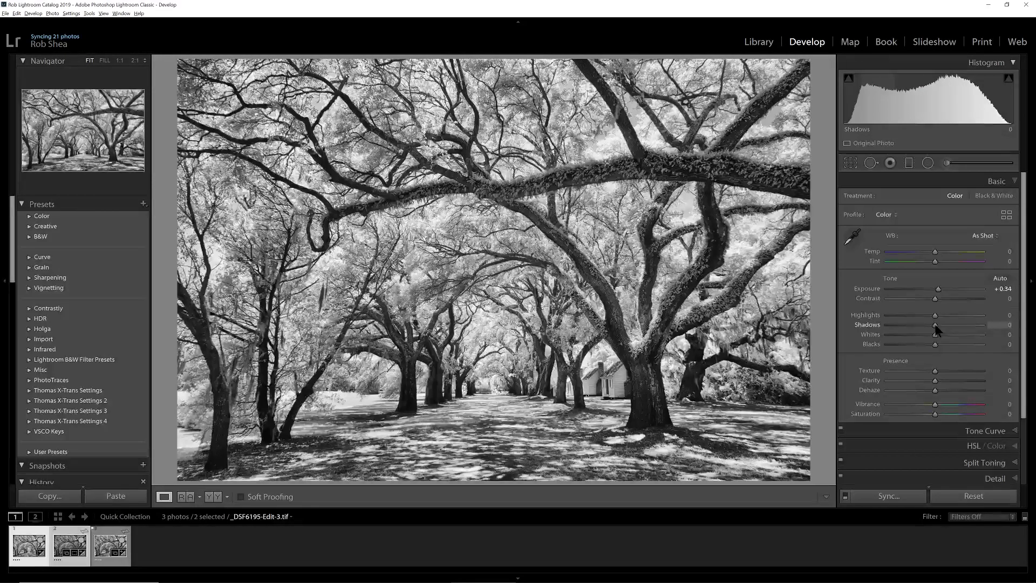
{"action": "mouse_move", "coordinate": [936, 326]}
{"action": "left_mouse_down"}
{"action": "mouse_move", "coordinate": [961, 326]}
{"action": "mouse_move", "coordinate": [951, 325]}
{"action": "left_mouse_up"}
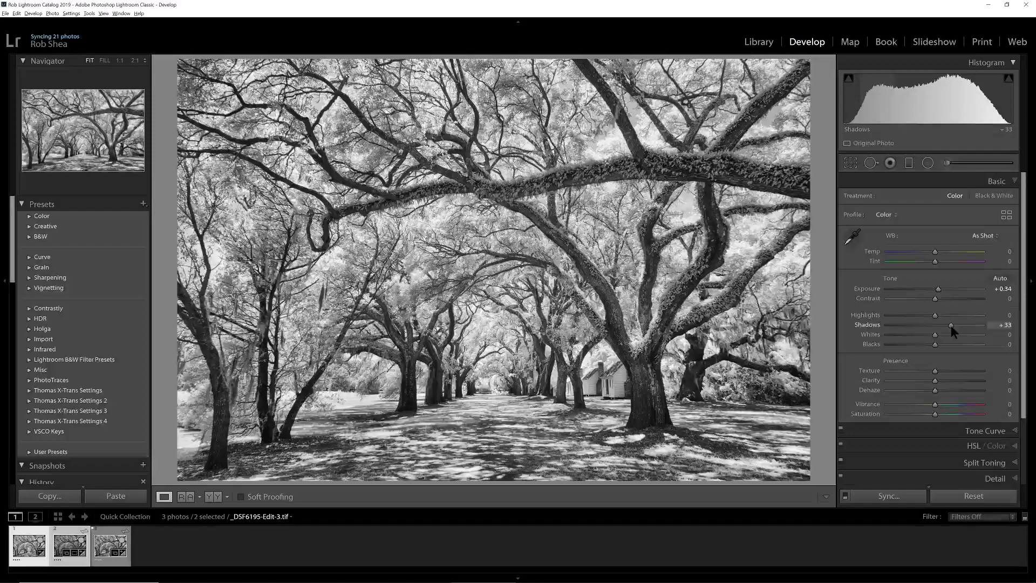
{"action": "left_click_drag", "start_coordinate": [952, 326], "coordinate": [951, 326]}
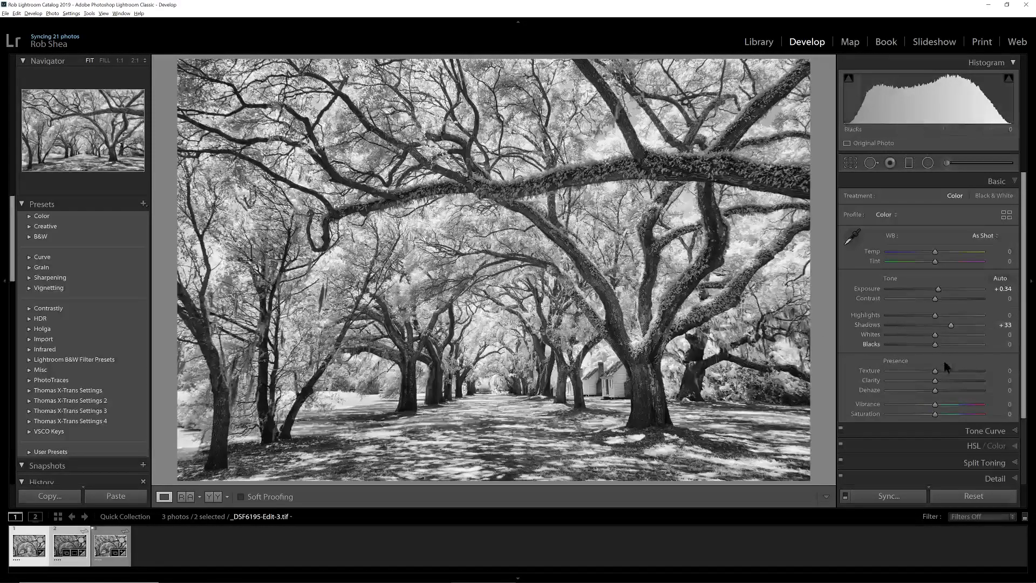
{"action": "left_click_drag", "start_coordinate": [935, 345], "coordinate": [926, 345]}
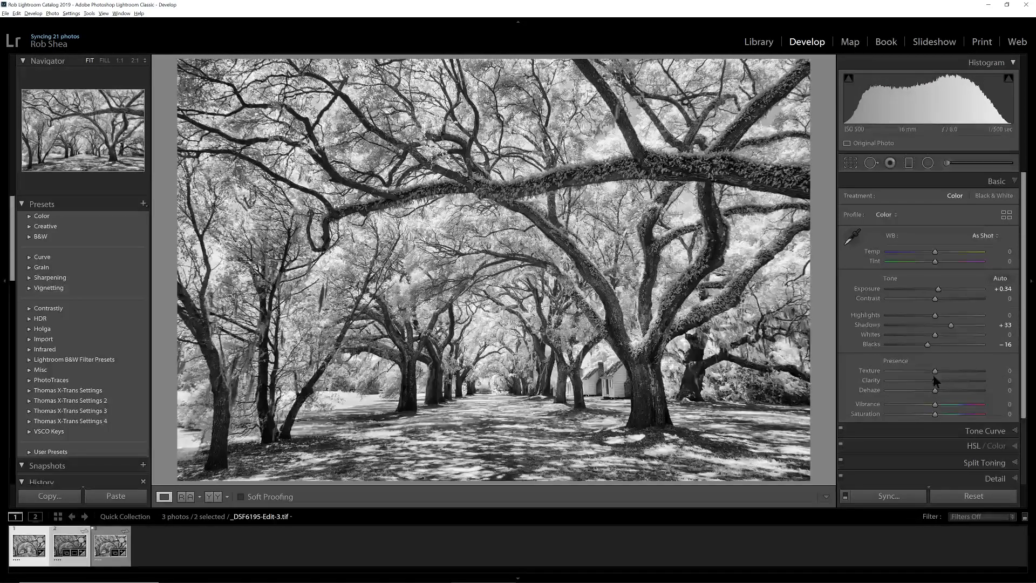
Step: Set Texture to +23 and Clarity to -25 in the Presence section
{"action": "left_click_drag", "start_coordinate": [935, 371], "coordinate": [943, 371]}
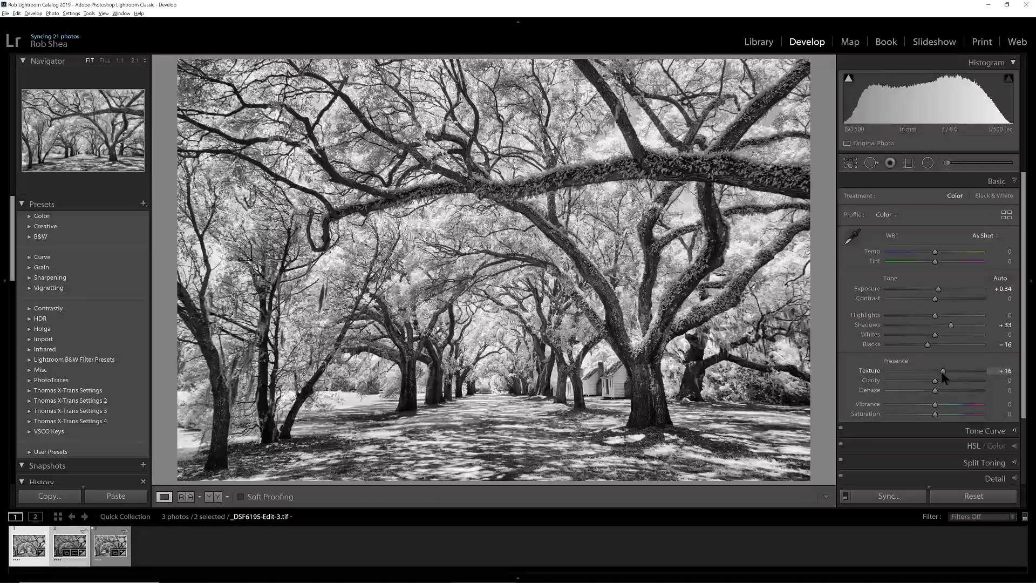
{"action": "left_click_drag", "start_coordinate": [943, 371], "coordinate": [946, 372]}
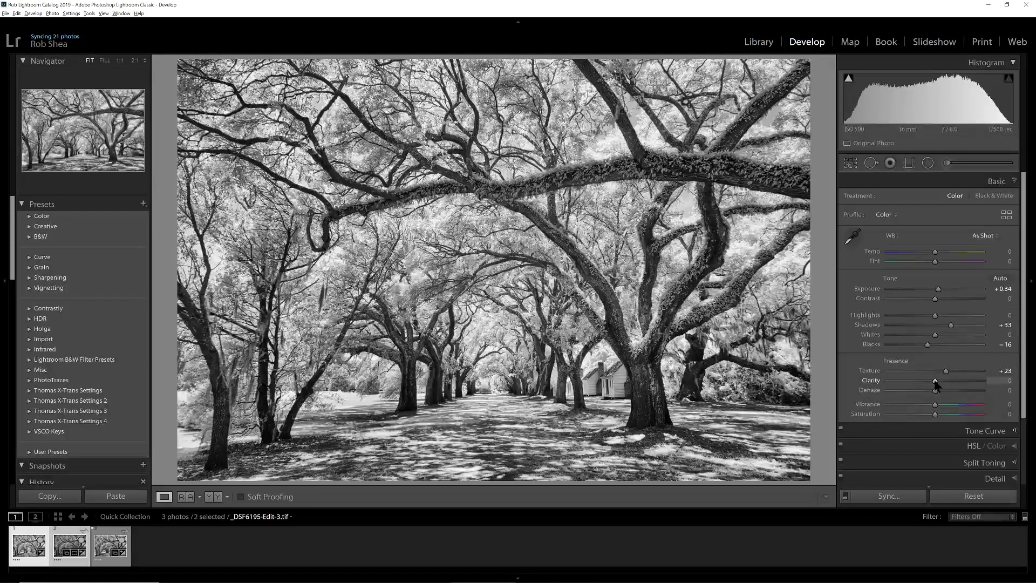
{"action": "left_click_drag", "start_coordinate": [936, 383], "coordinate": [949, 382]}
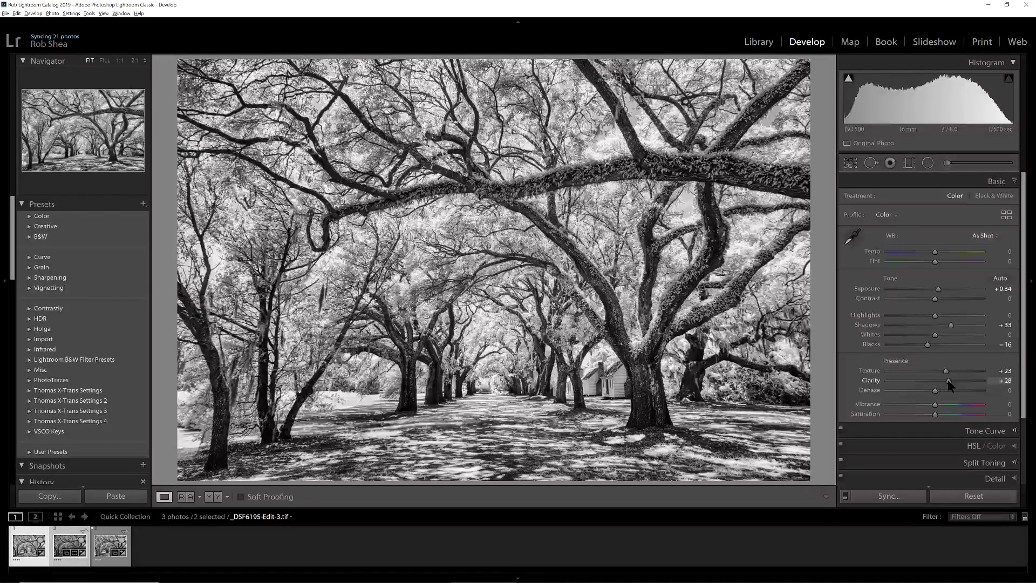
{"action": "left_click_drag", "start_coordinate": [948, 380], "coordinate": [954, 380]}
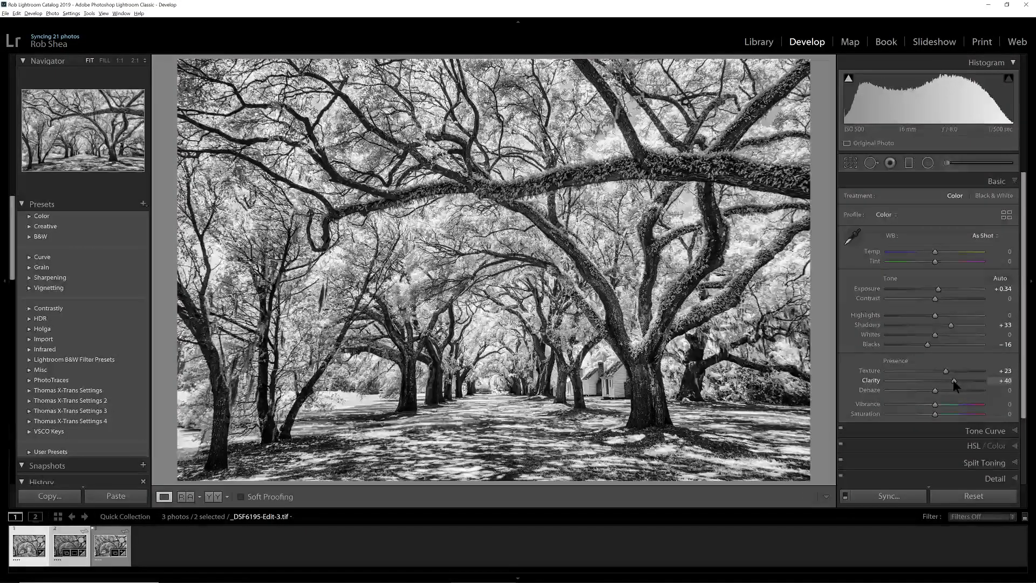
{"action": "left_click_drag", "start_coordinate": [953, 380], "coordinate": [924, 384]}
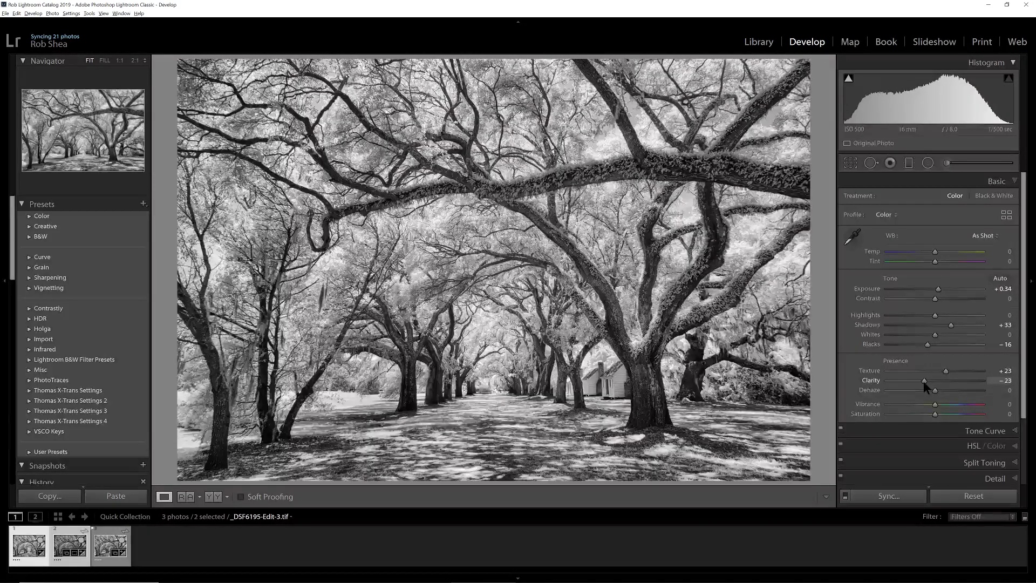
{"action": "left_click_drag", "start_coordinate": [924, 383], "coordinate": [925, 385]}
Step: Apply the Medium Contrast point curve in the Tone Curve panel
{"action": "left_click", "coordinate": [980, 431]}
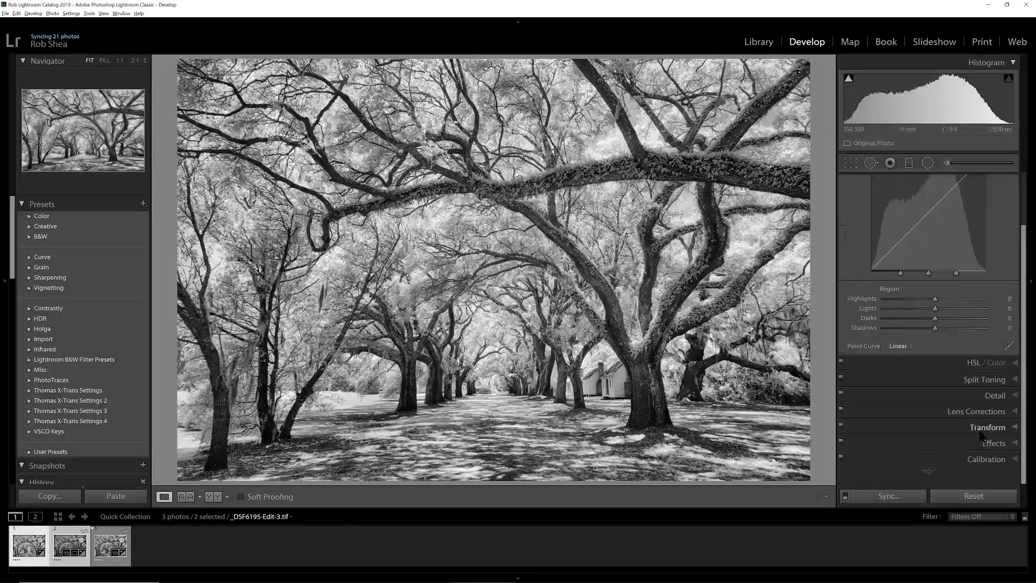
{"action": "left_click", "coordinate": [907, 346]}
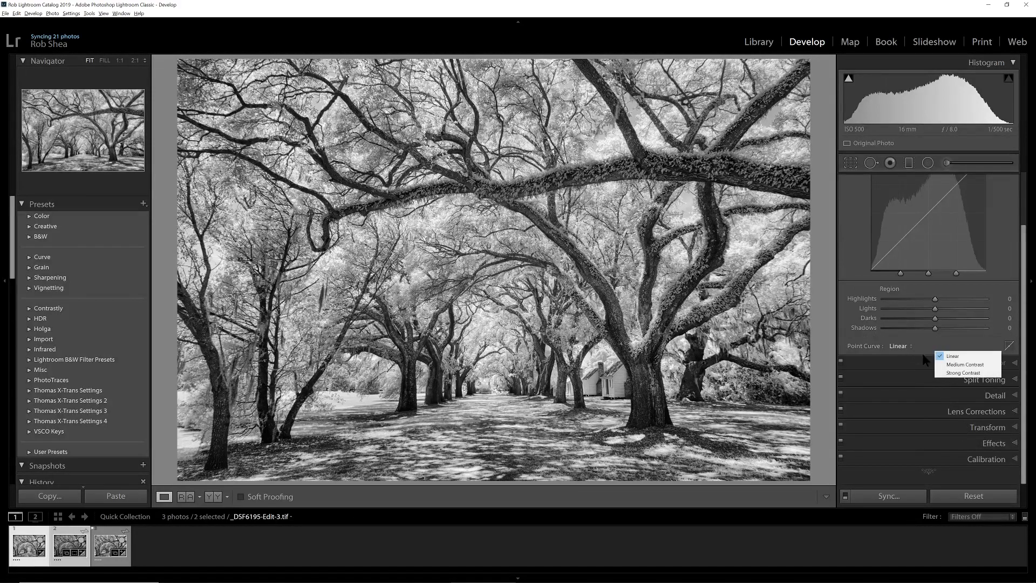
{"action": "left_click", "coordinate": [952, 365]}
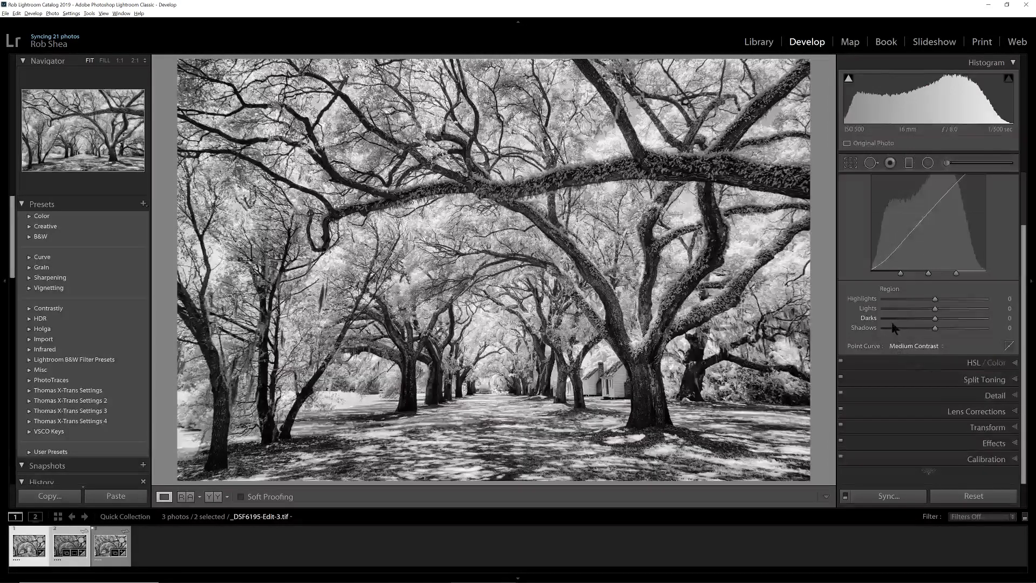
{"action": "scroll", "coordinate": [1023, 324], "scroll_direction": "up", "scroll_amount": 2}
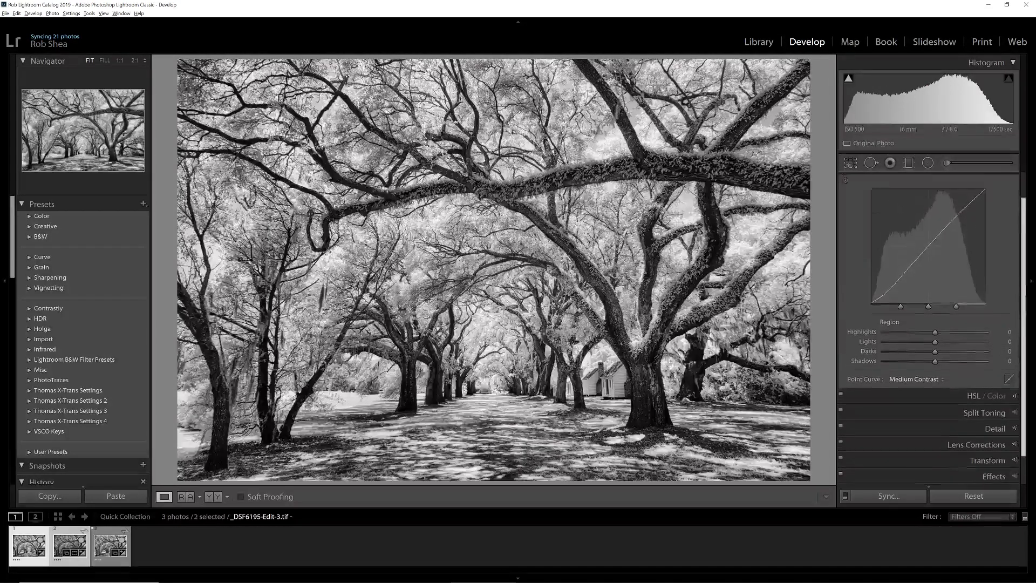
{"action": "scroll", "coordinate": [1009, 270], "scroll_direction": "up", "scroll_amount": 1}
Step: Ease the Blacks up to -12 in the Basic panel
{"action": "left_click", "coordinate": [988, 198]}
{"action": "left_click", "coordinate": [997, 181]}
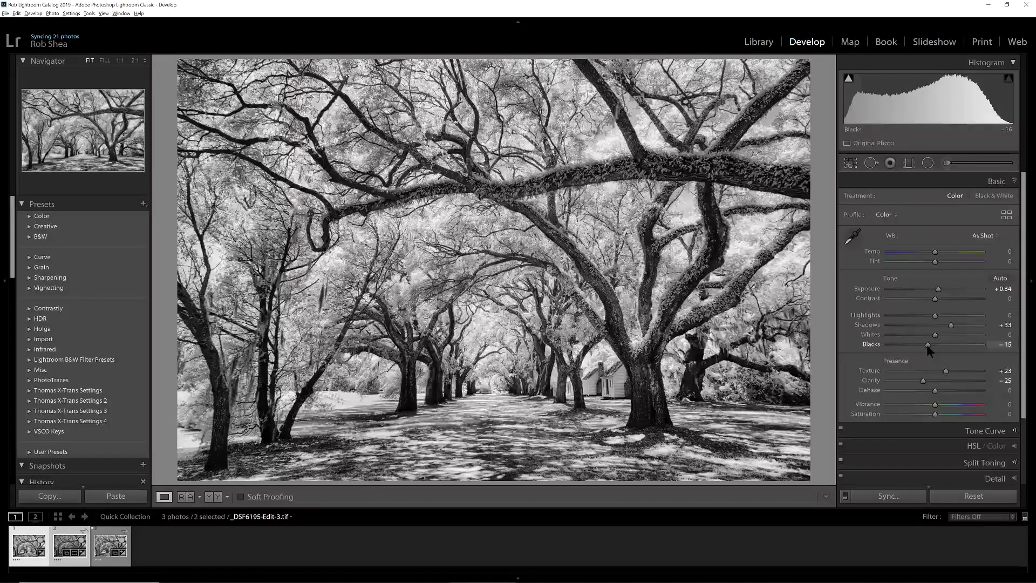
{"action": "left_click_drag", "start_coordinate": [927, 345], "coordinate": [929, 345]}
{"action": "left_click_drag", "start_coordinate": [930, 344], "coordinate": [928, 347]}
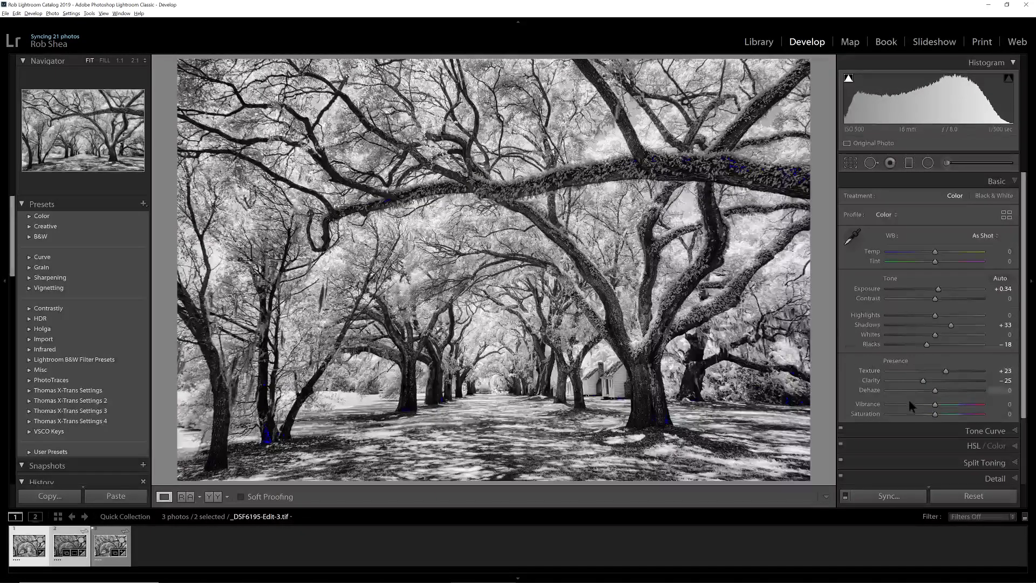
{"action": "left_click_drag", "start_coordinate": [927, 346], "coordinate": [930, 347]}
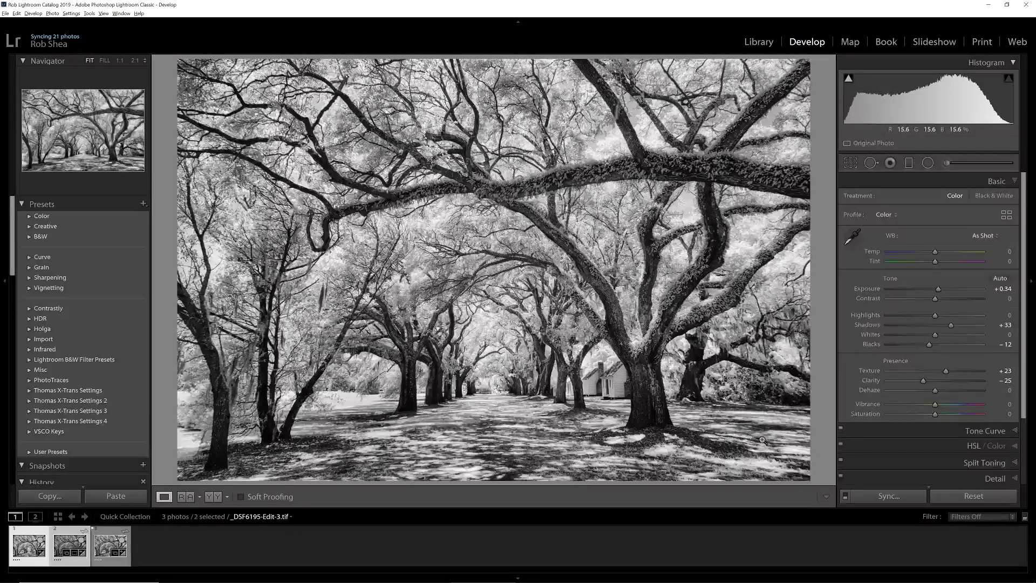
{"action": "key", "text": "backslash"}
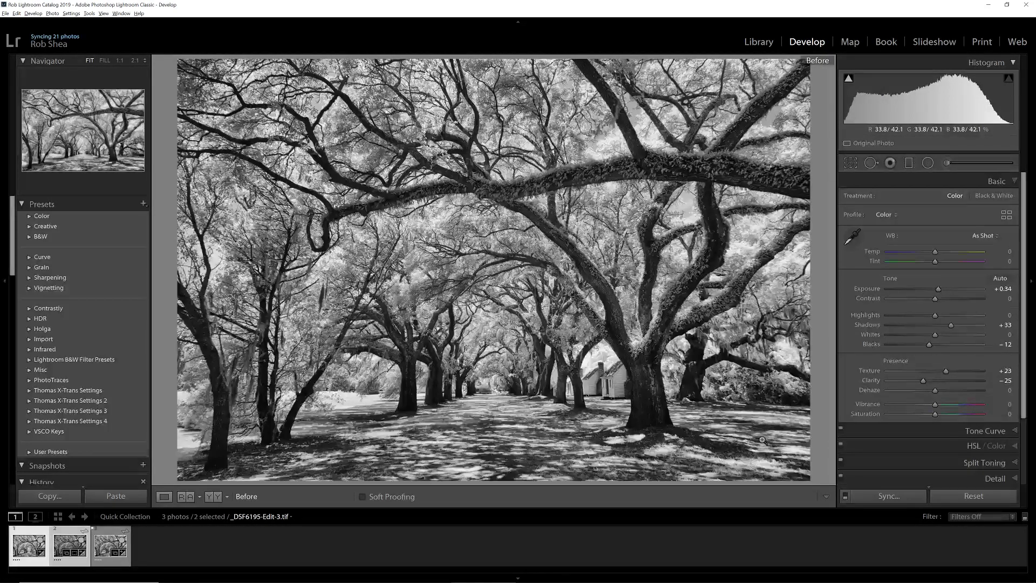
{"action": "key", "text": "backslash"}
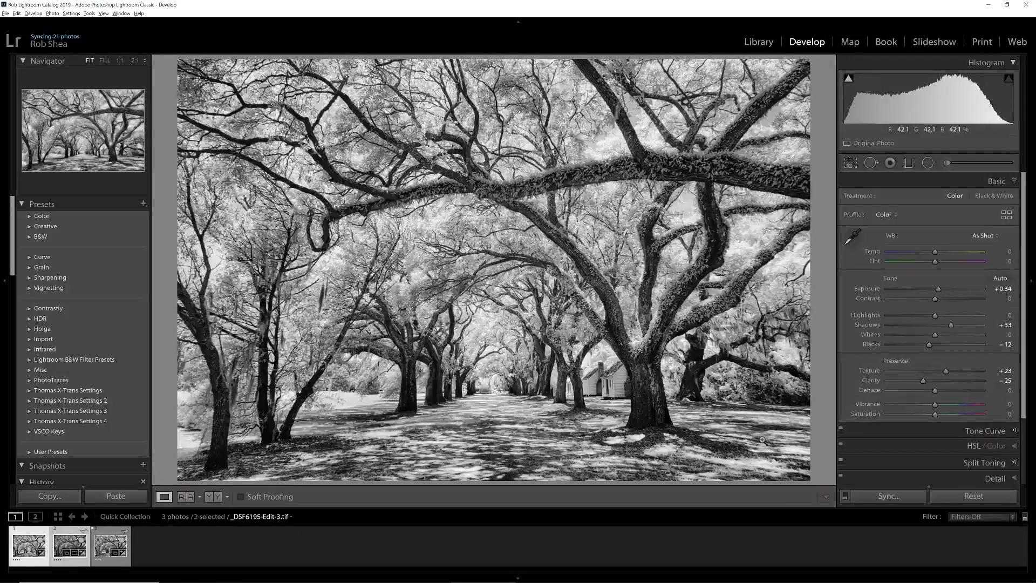